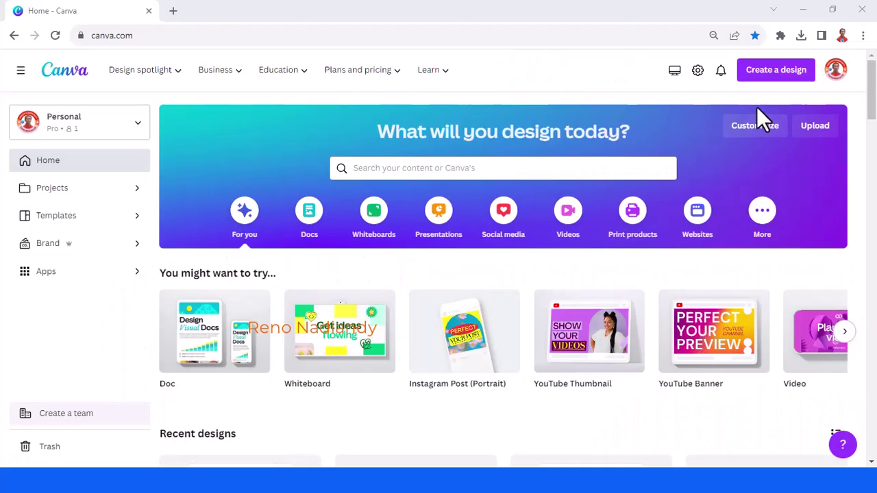
Step: Create a new blank YouTube Thumbnail design from the Create a design menu
left_click(765, 77)
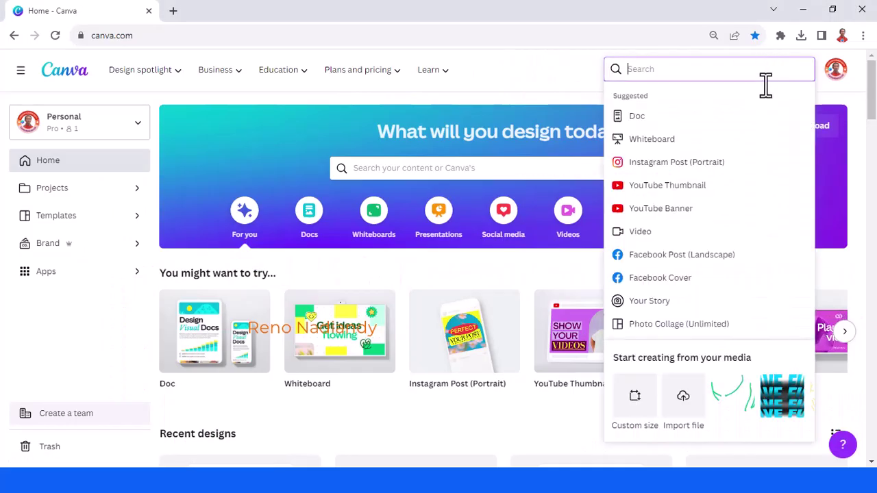
left_click(705, 193)
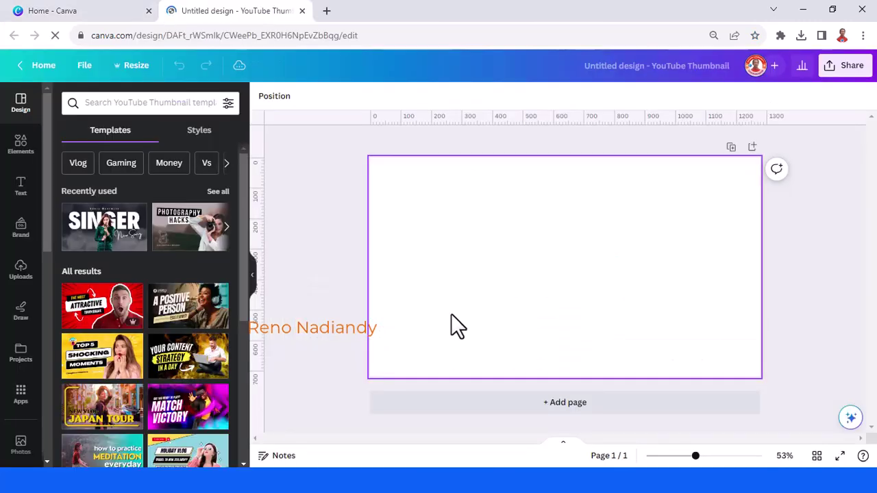
Step: Add the recently used excited man photo from Elements and open Edit photo
left_click(20, 149)
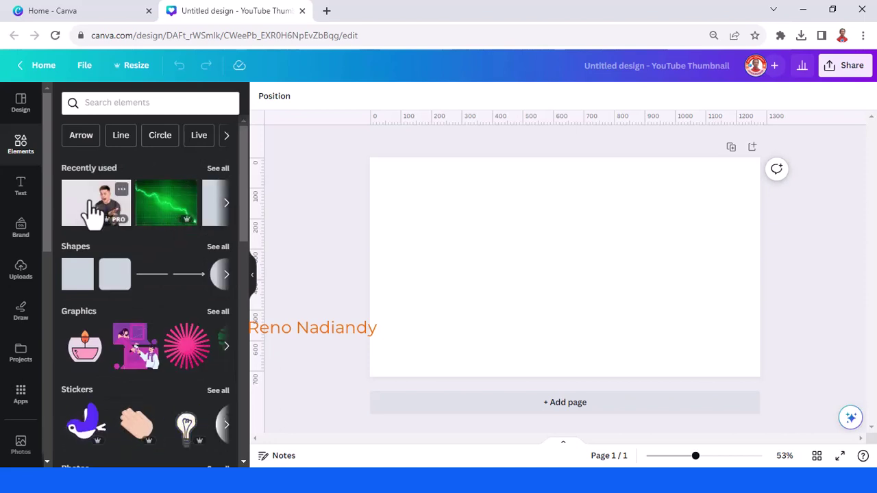
left_click(85, 206)
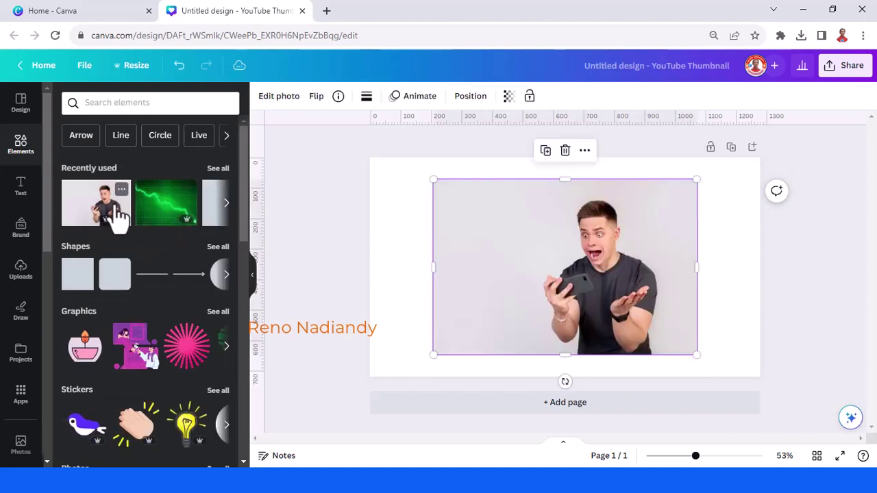
left_click(286, 103)
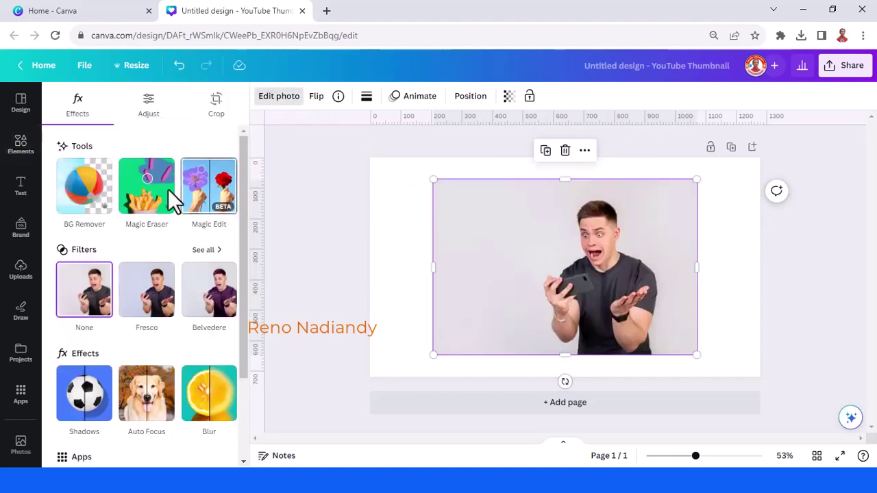
Step: Request the old photo editor through the 'click here' link
scroll(160, 221, "down", 2)
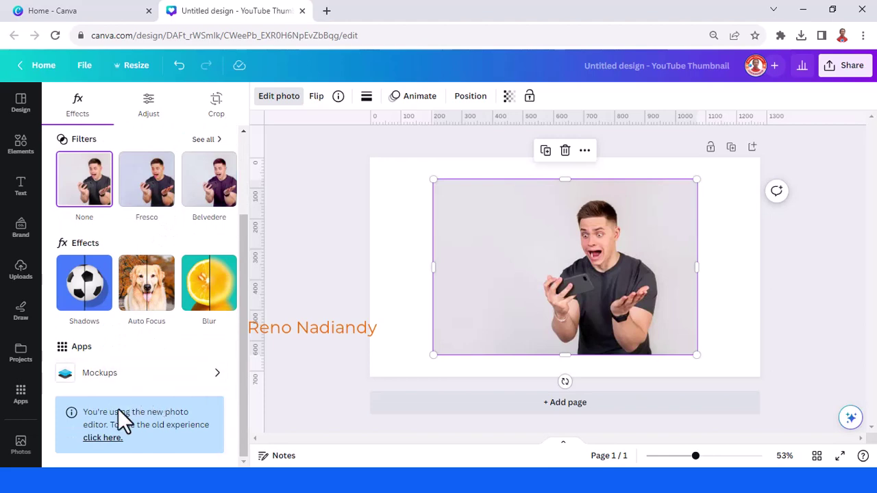
scroll(157, 219, "up", 2)
scroll(159, 221, "down", 2)
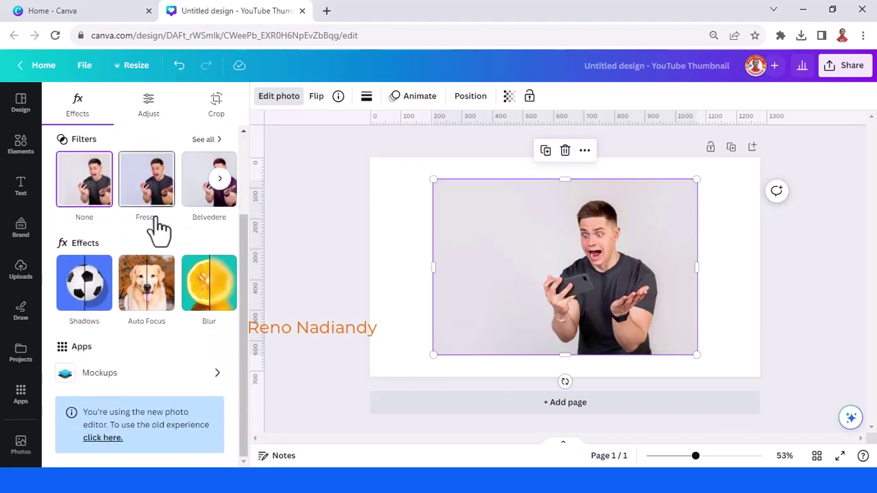
left_click(102, 439)
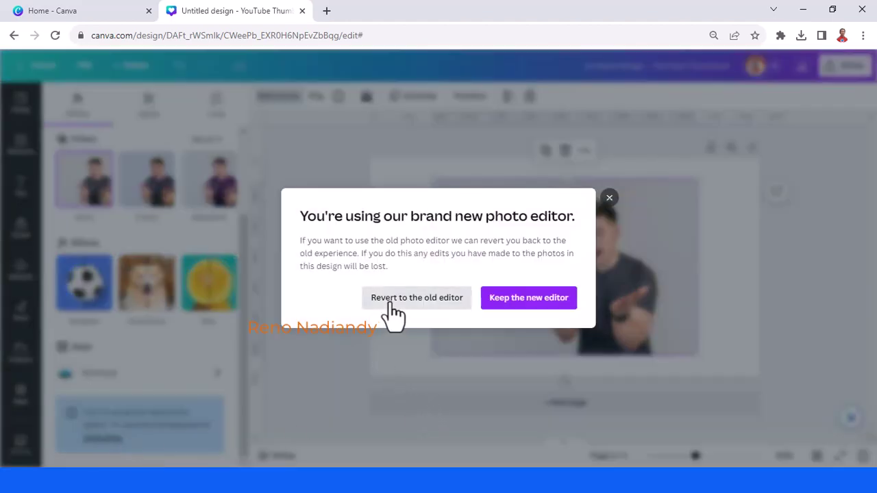
Step: Revert to the old editor, remove the photo's background, then duplicate the page
left_click(396, 305)
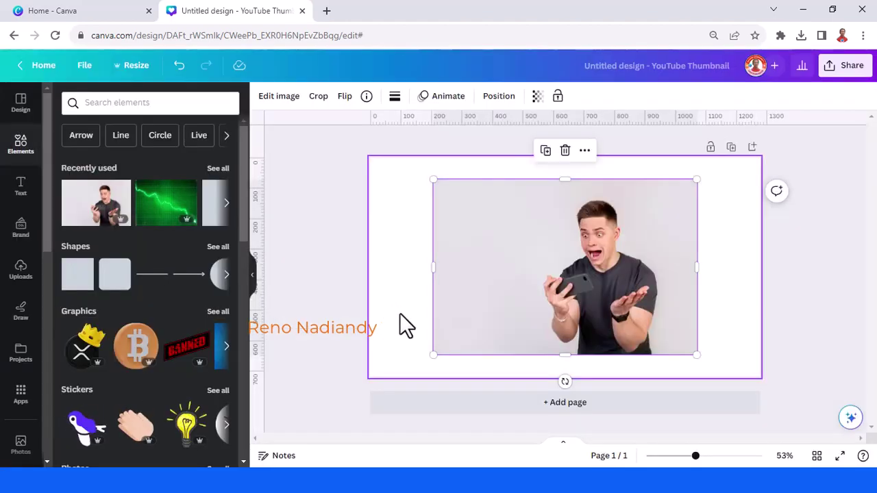
left_click(269, 100)
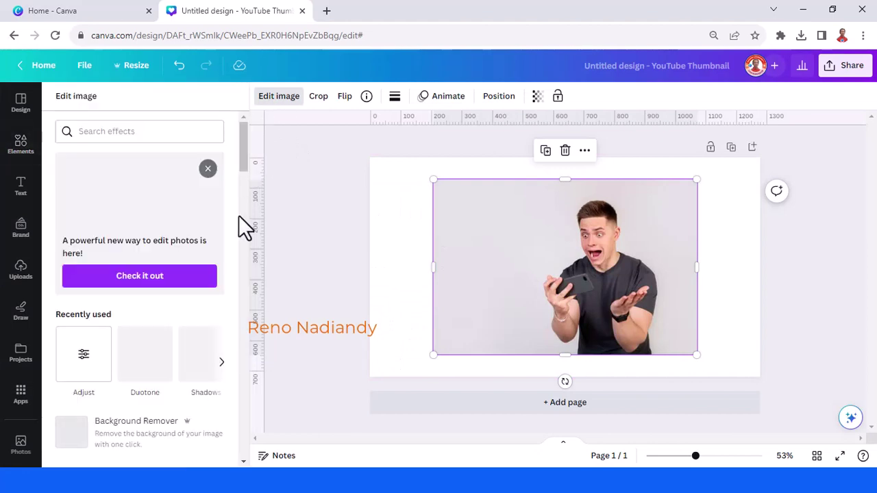
scroll(187, 325, "down", 3)
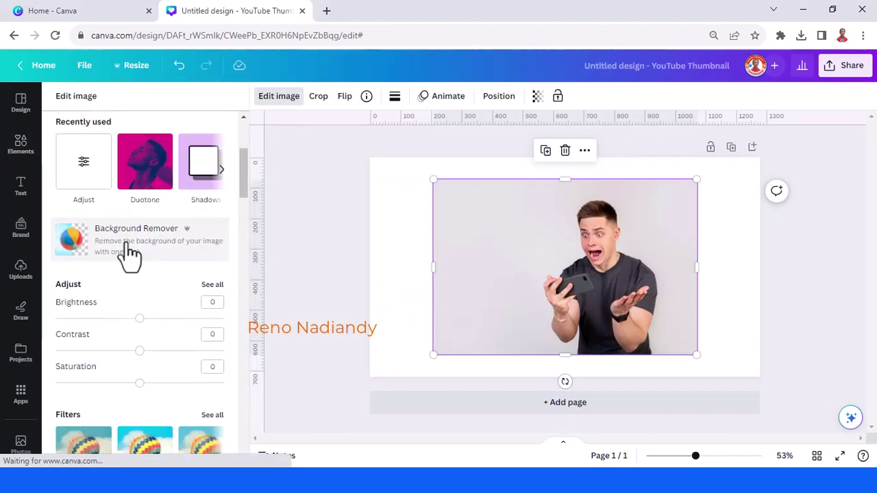
left_click(132, 247)
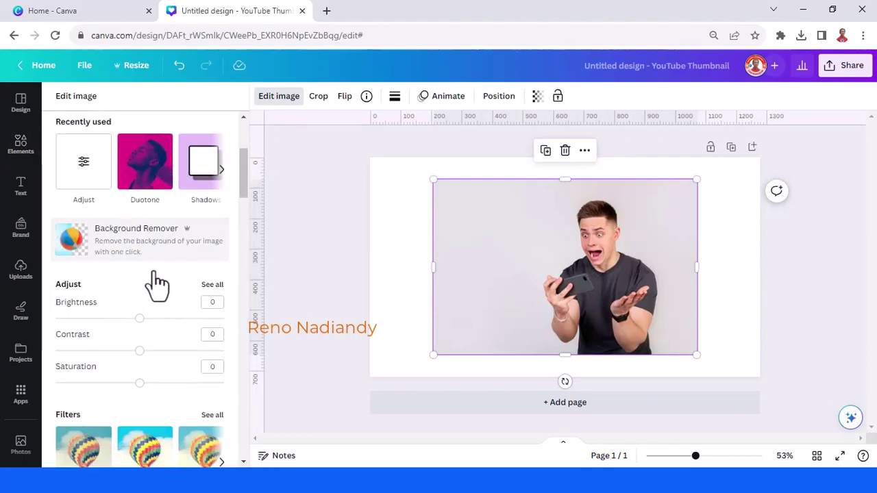
left_click(215, 454)
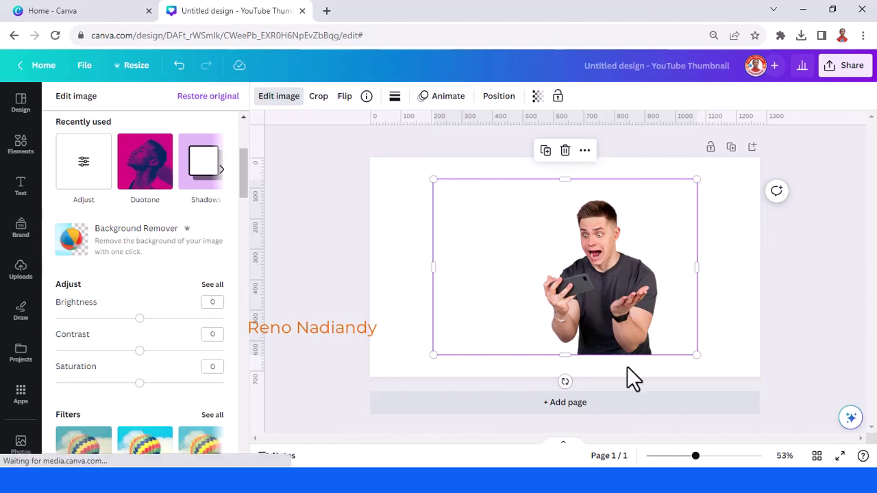
left_click(731, 150)
Step: Return to Page 1 and select the cut-out man's photo for editing
scroll(655, 261, "up", 5)
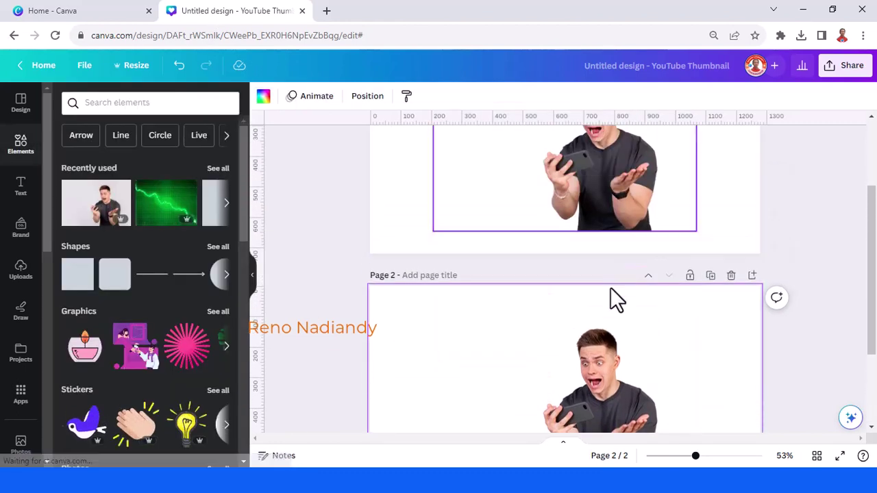
left_click(673, 356)
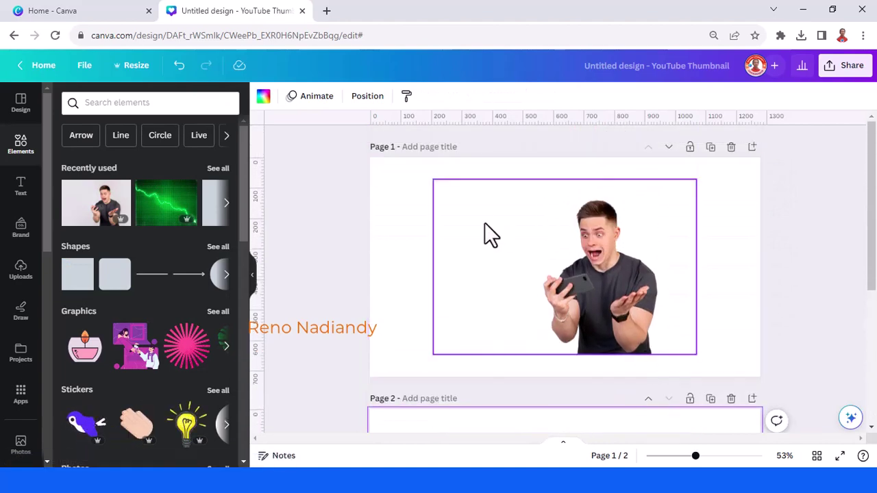
left_click(640, 239)
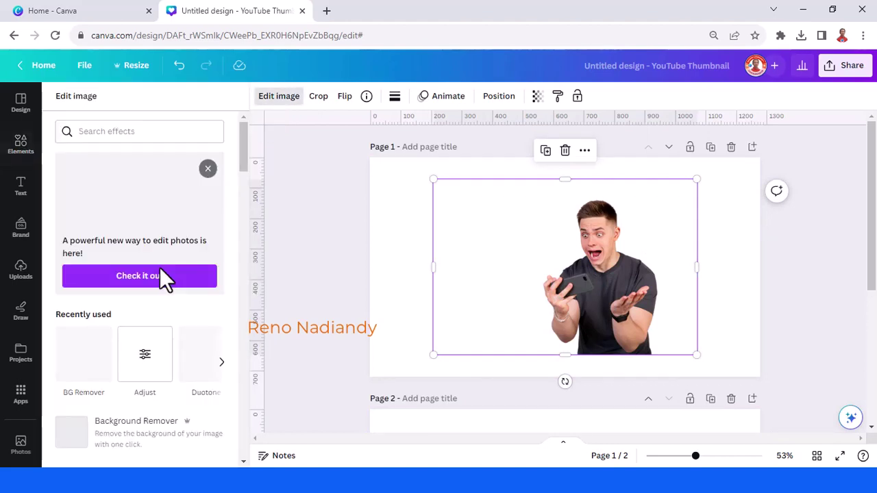
Step: Apply the Prisma Lizard effect to the man, then remove his background again with BG Remover
scroll(159, 291, "down", 6)
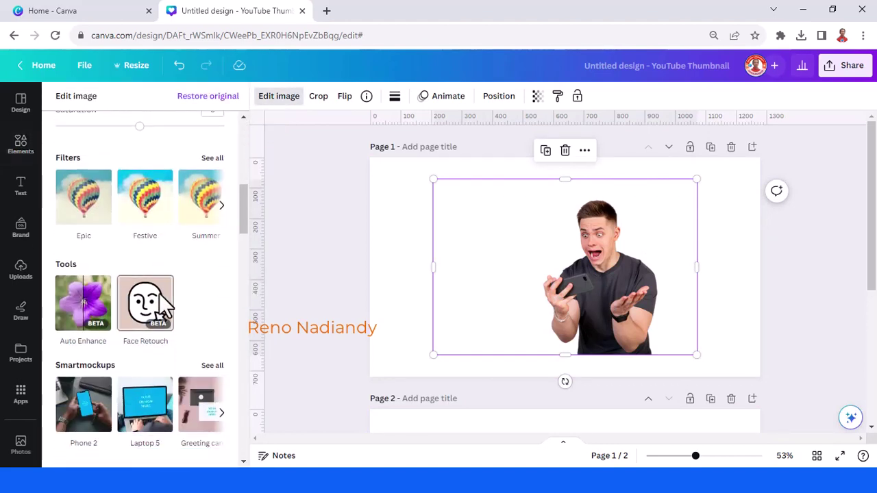
scroll(147, 302, "down", 10)
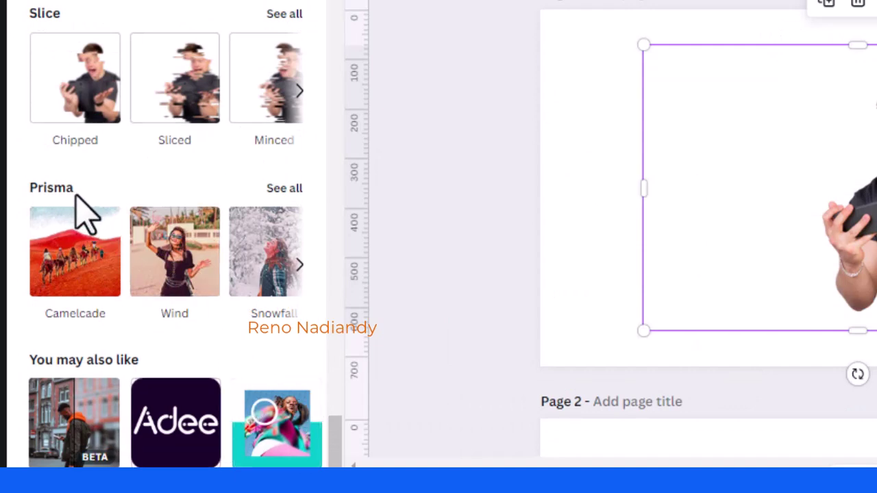
left_click(283, 193)
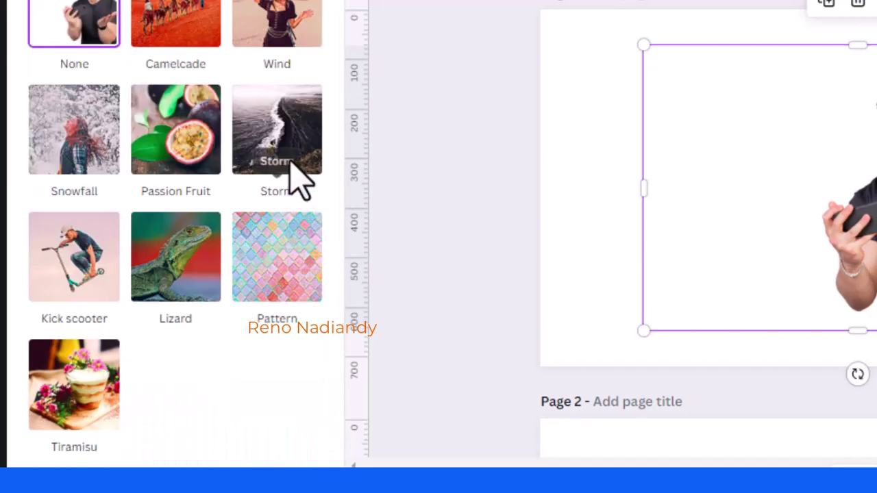
left_click(175, 273)
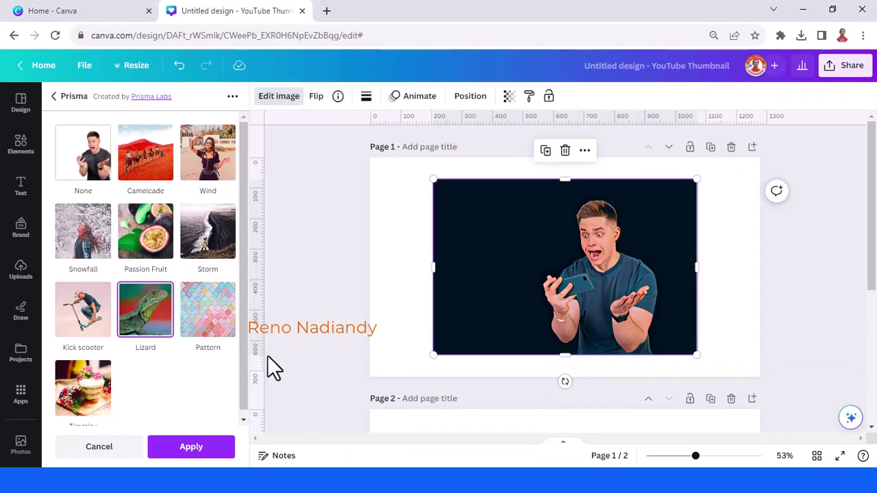
left_click(206, 452)
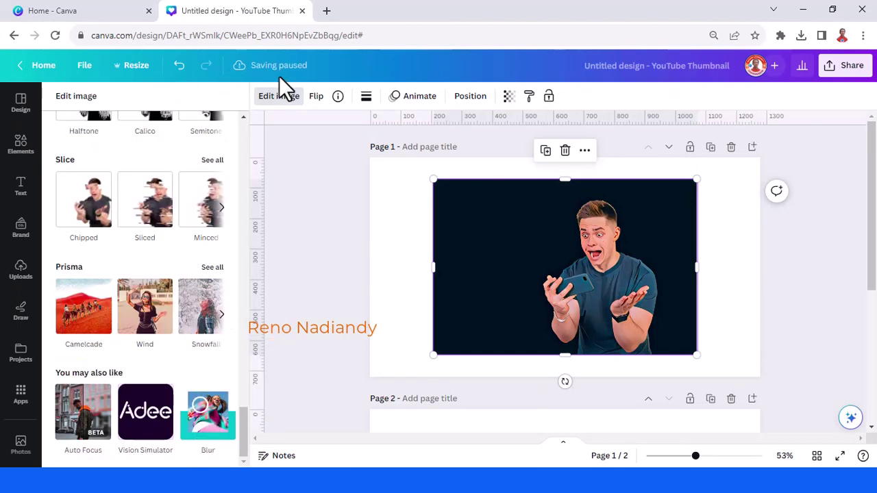
scroll(160, 301, "down", 5)
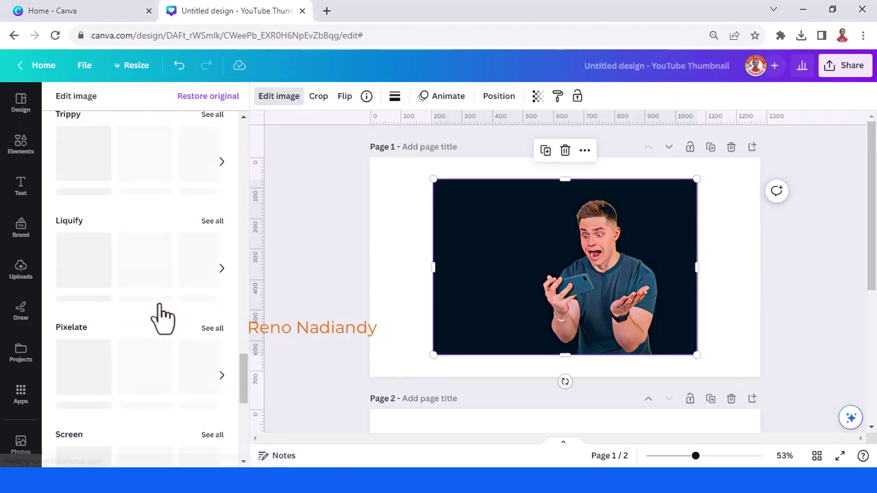
scroll(159, 303, "up", 10)
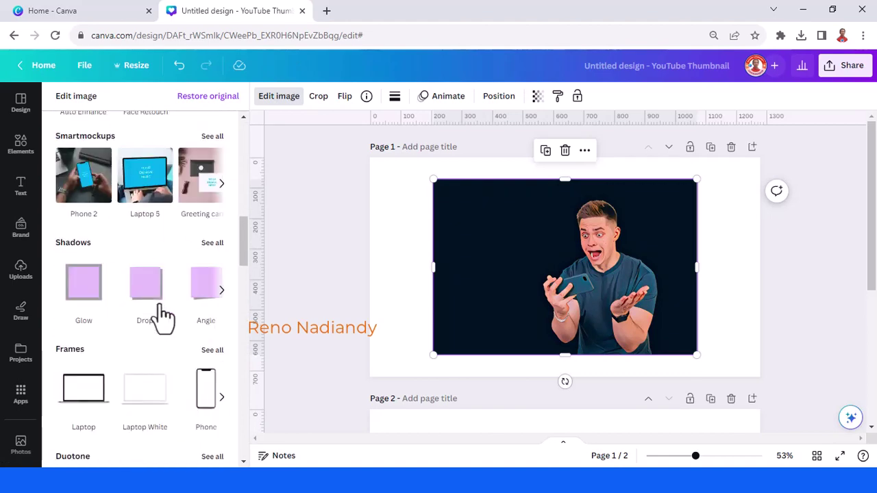
scroll(144, 294, "up", 10)
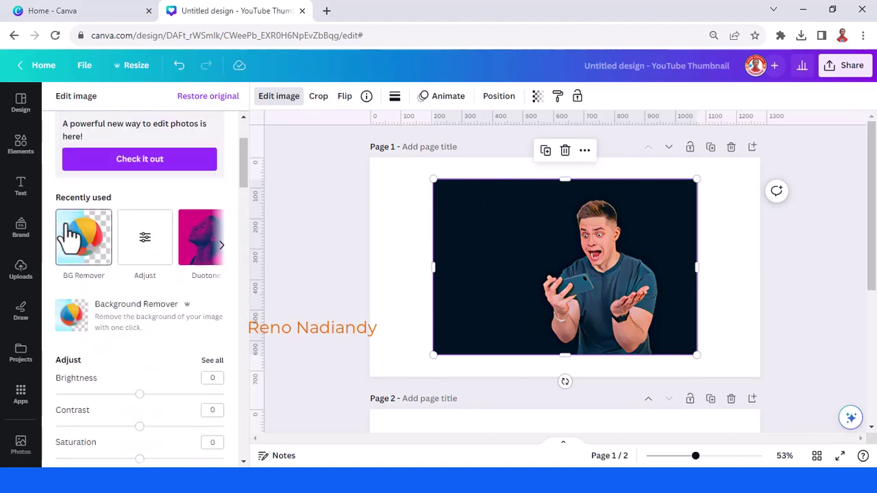
left_click(68, 236)
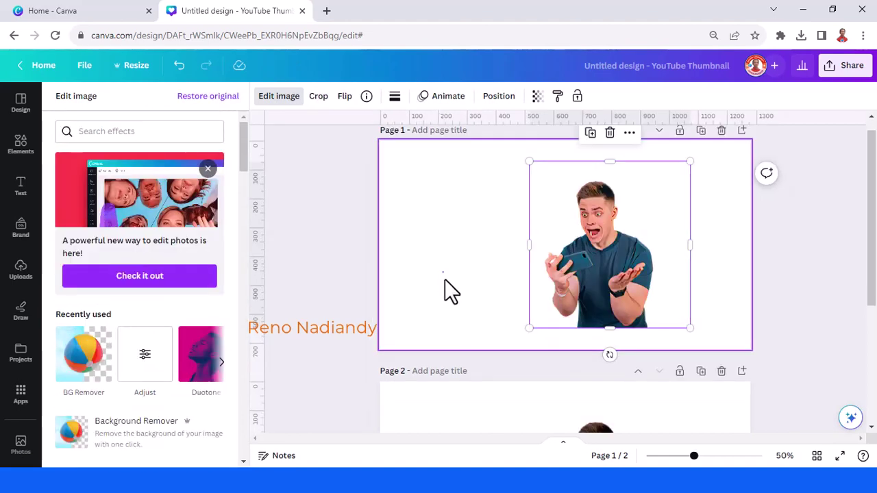
Step: Make Page 1's background black from the Brand Kit colours
left_click(437, 275)
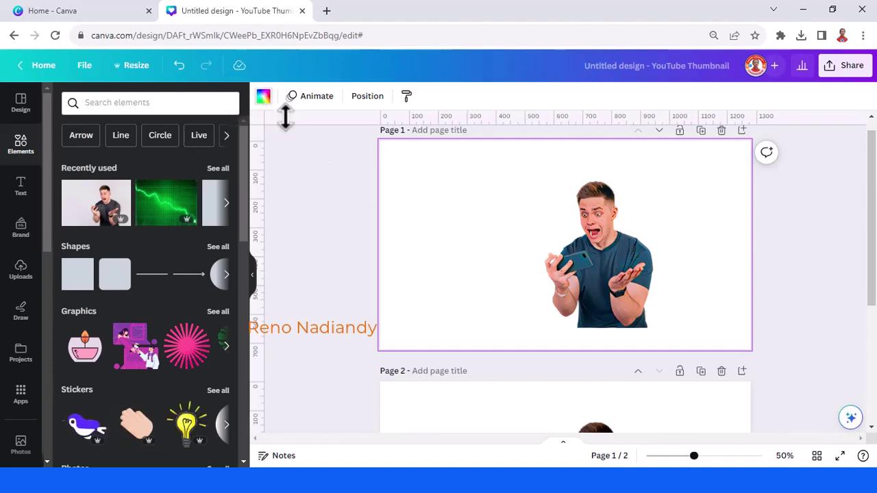
left_click(264, 99)
left_click(67, 253)
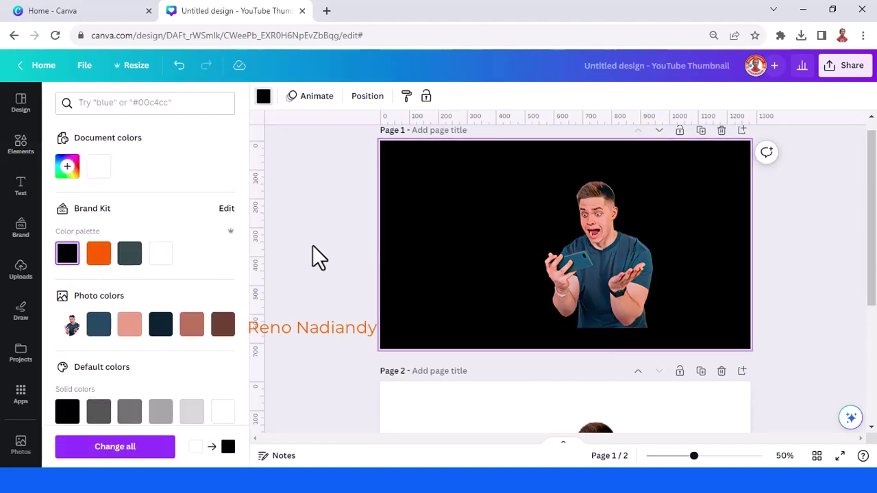
left_click(279, 96)
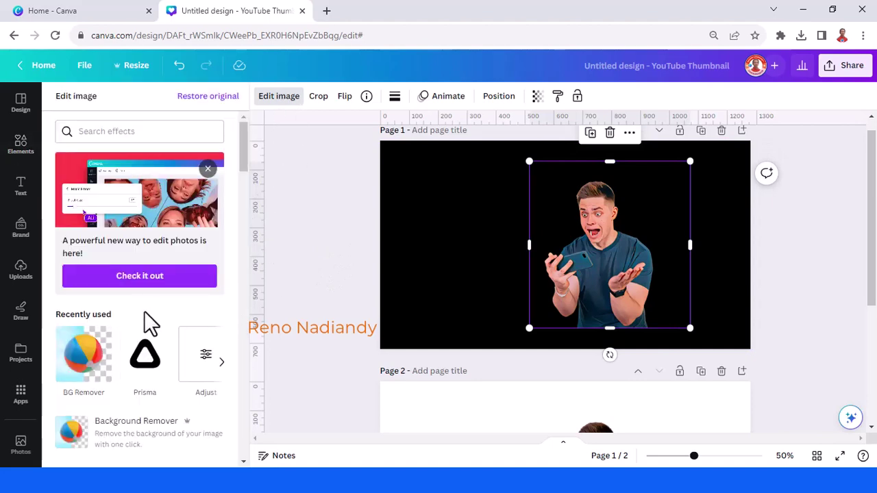
Step: Add a Glow shadow to the cut-out man's photo
scroll(144, 329, "down", 1)
scroll(141, 325, "down", 2)
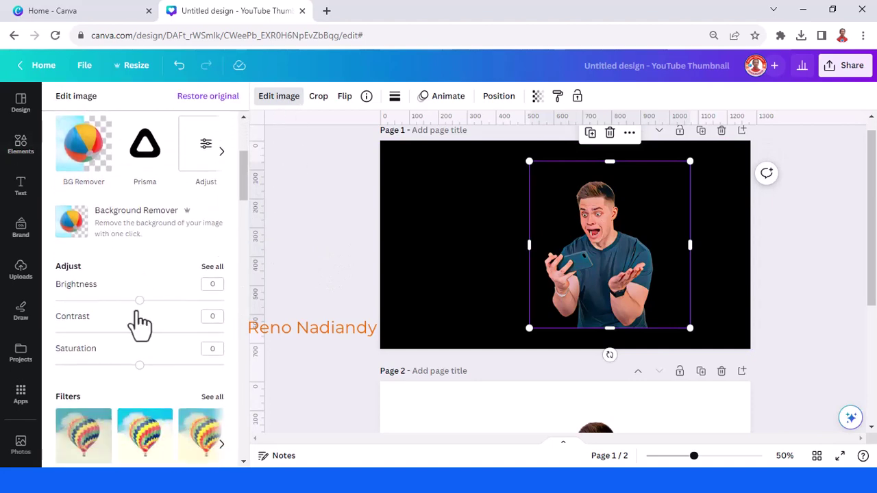
scroll(141, 325, "down", 6)
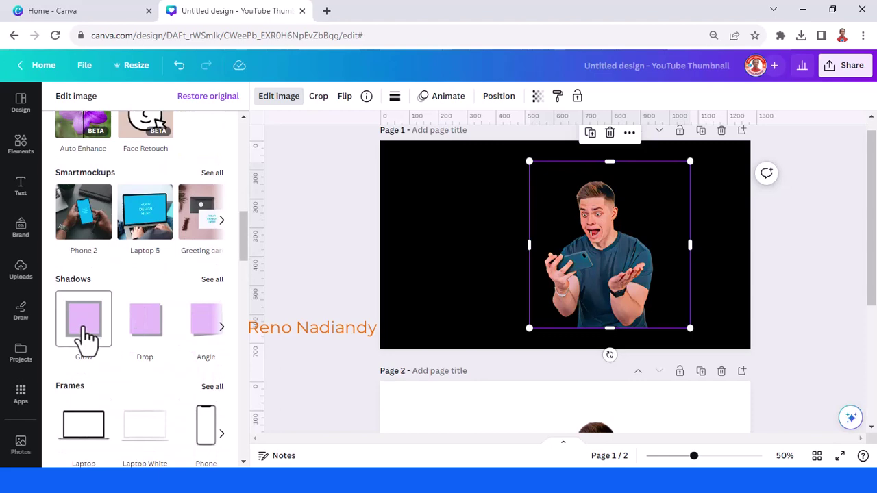
left_click(80, 329)
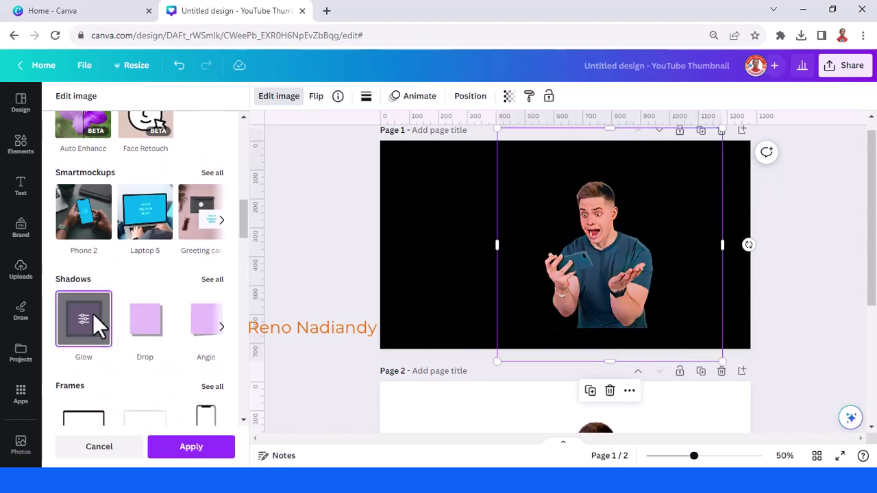
left_click(82, 323)
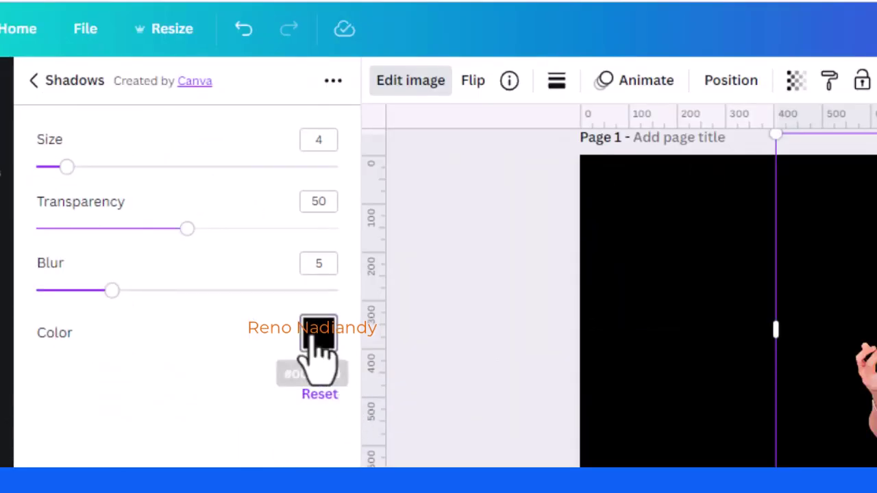
Step: Set the glow to green with size 9, apply it, and zoom to 125%
left_click(222, 246)
scroll(411, 456, "down", 3)
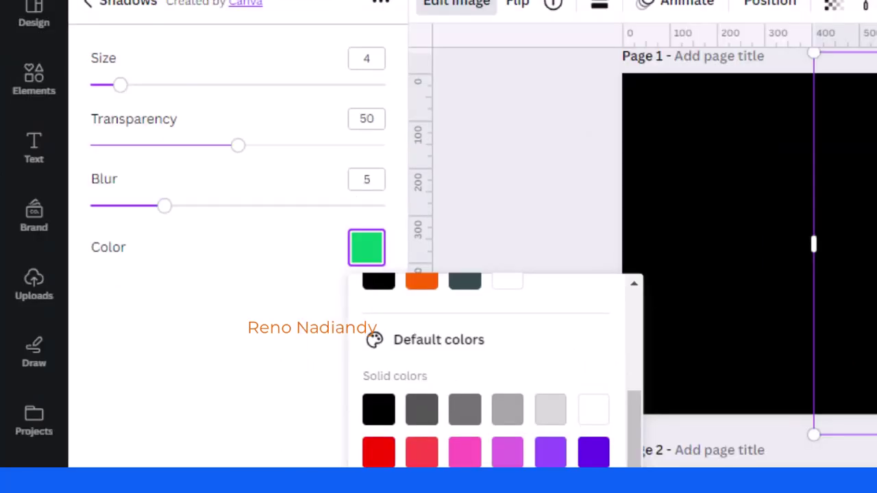
left_click(248, 438)
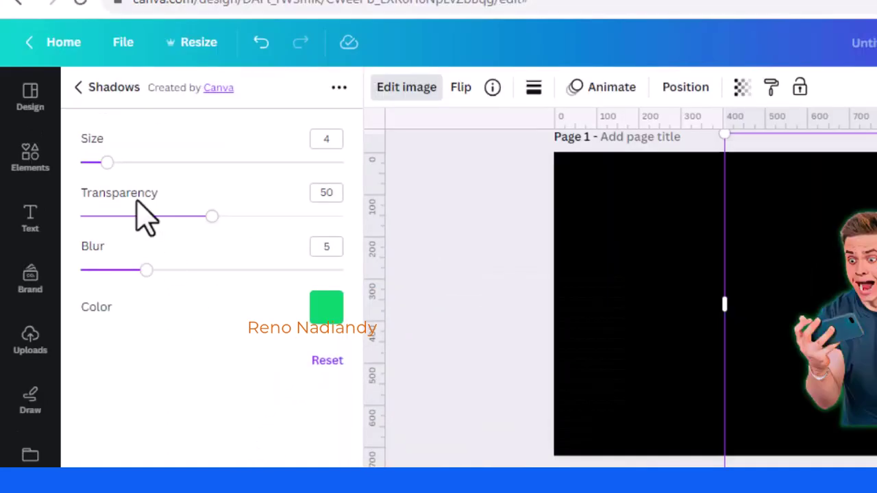
left_click(335, 140)
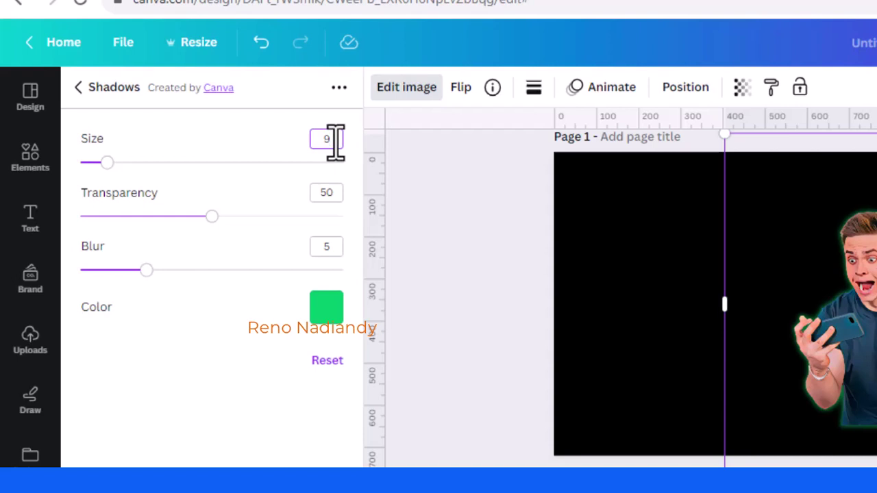
key("Return")
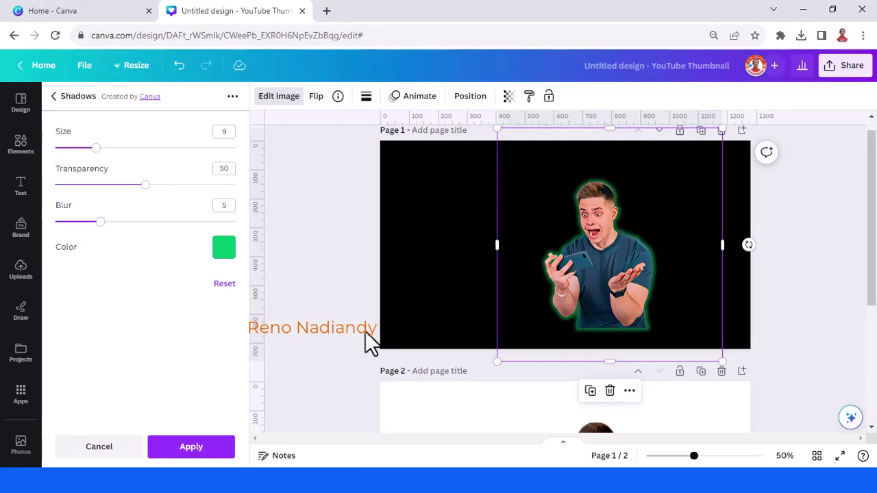
left_click(220, 455)
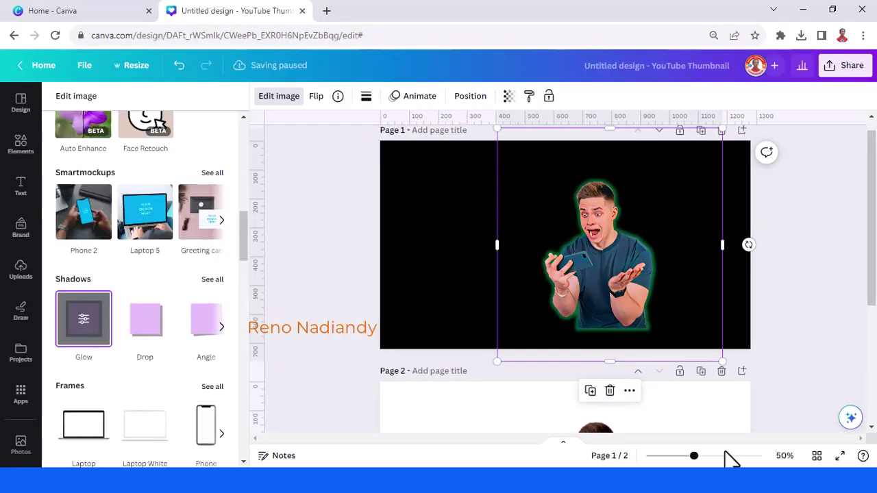
left_click(721, 456)
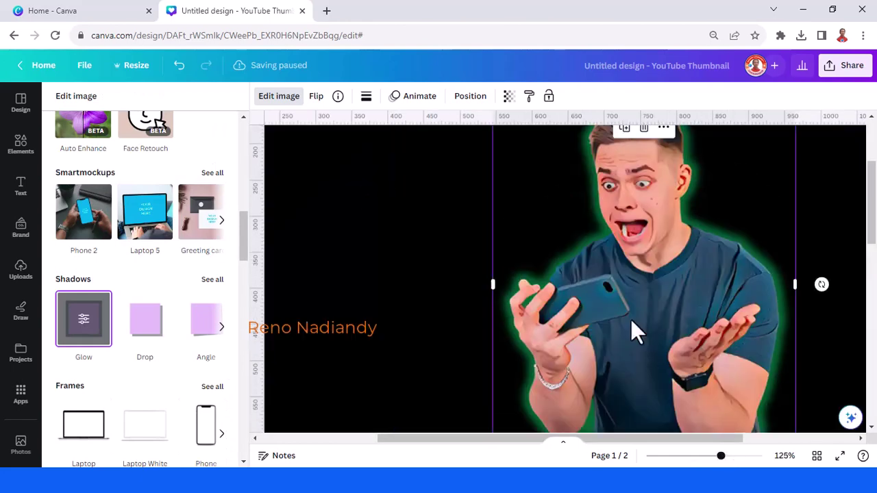
Step: Choose the Draw marker in green and reduce its stroke weight to 4
left_click(26, 327)
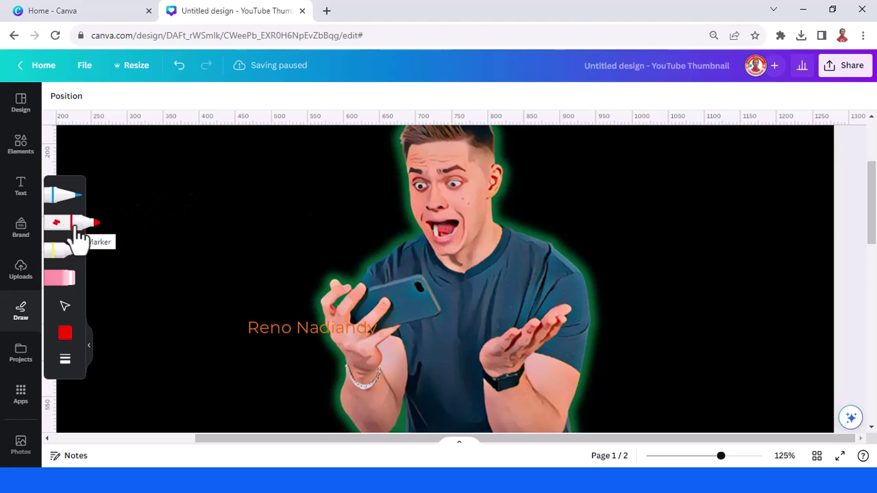
left_click(65, 333)
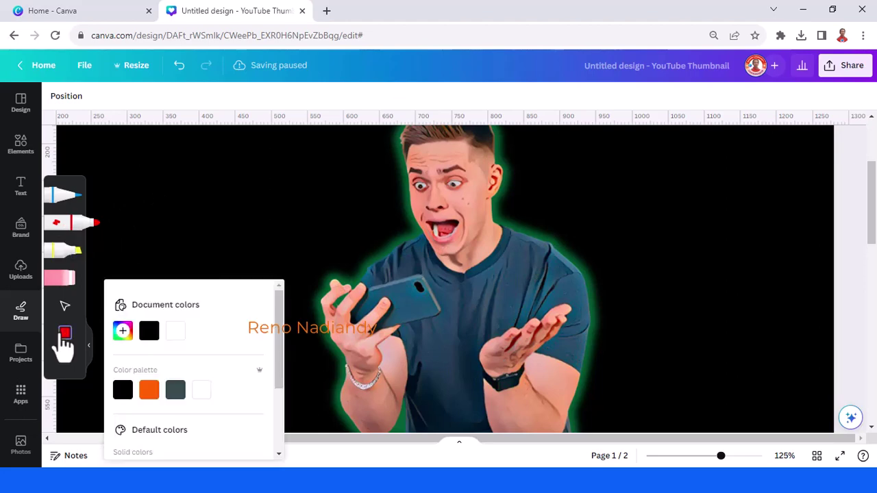
scroll(123, 430, "down", 3)
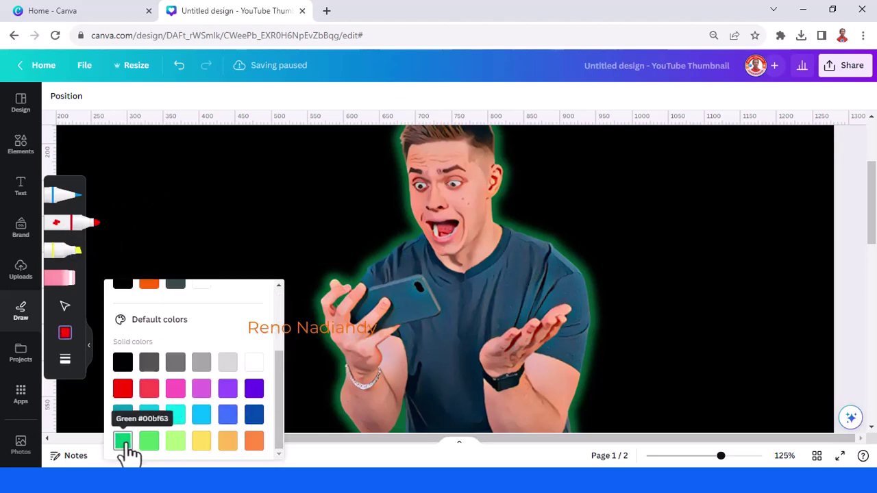
left_click(123, 442)
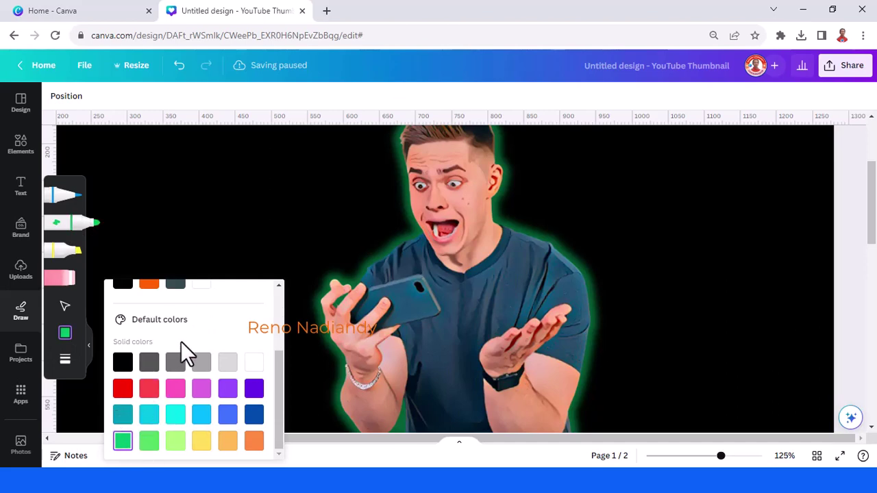
left_click(65, 359)
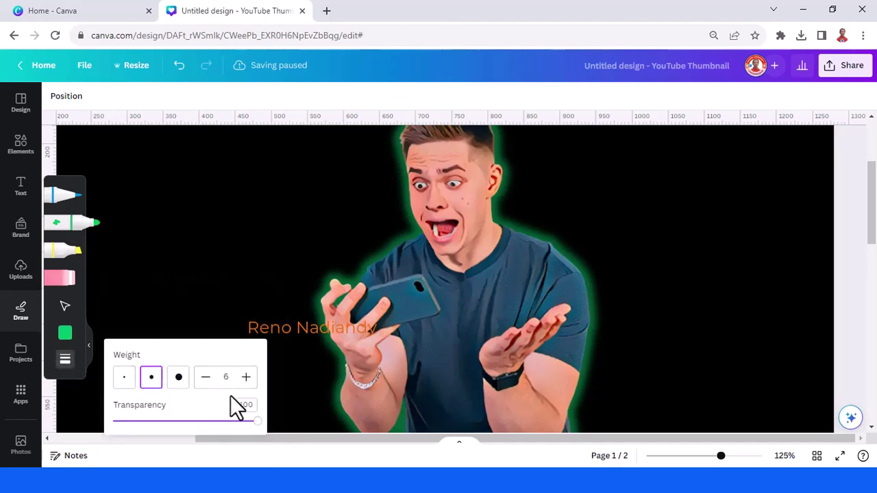
left_click(206, 378)
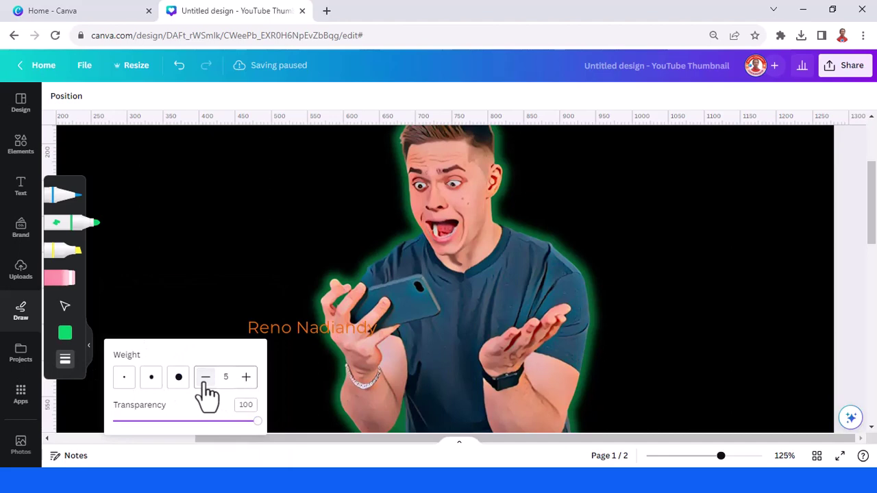
left_click(205, 381)
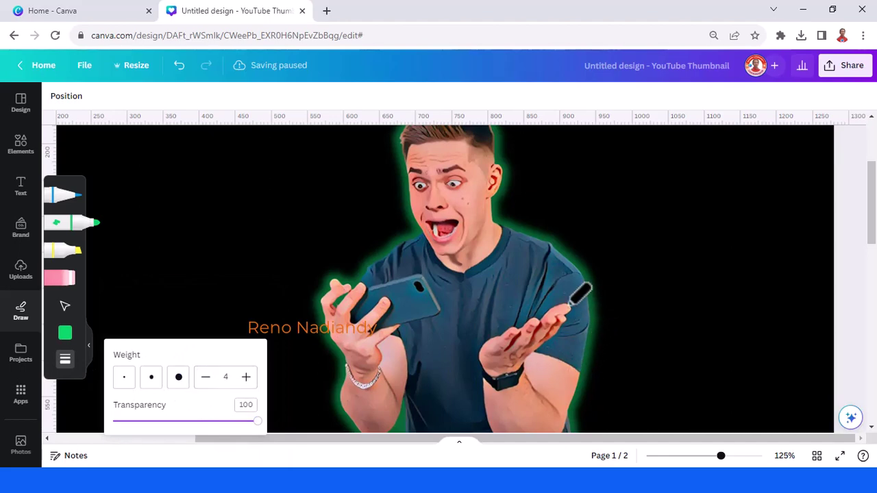
left_click(579, 274)
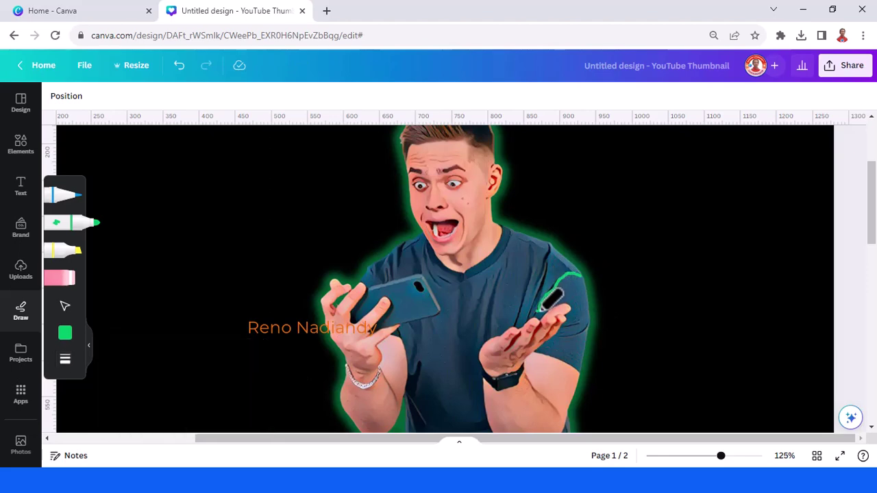
Step: Draw green marker strokes over the shoulders, shirt and collar, redoing one collar stroke
left_click_drag(546, 251, 538, 310)
left_click_drag(535, 249, 523, 317)
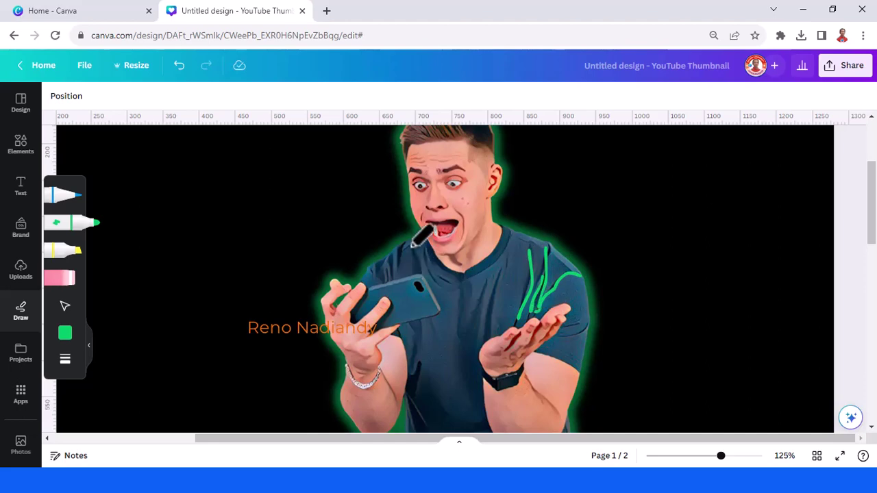
left_click_drag(407, 244, 404, 260)
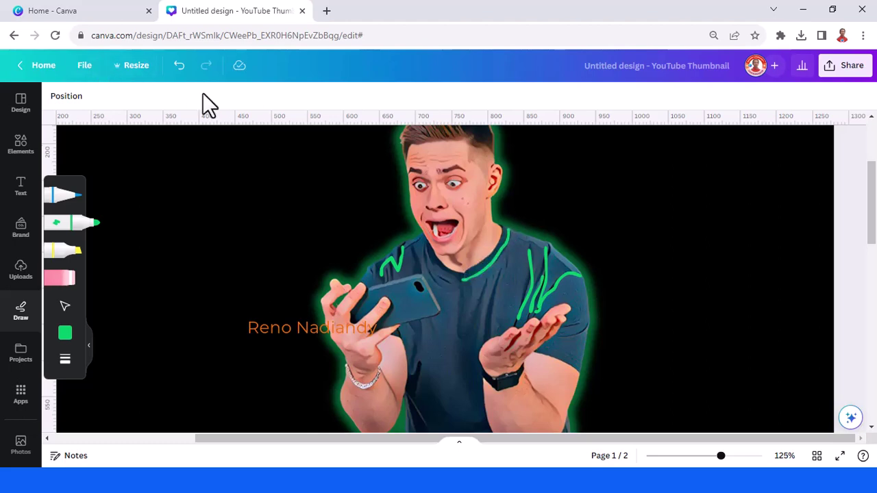
left_click(179, 66)
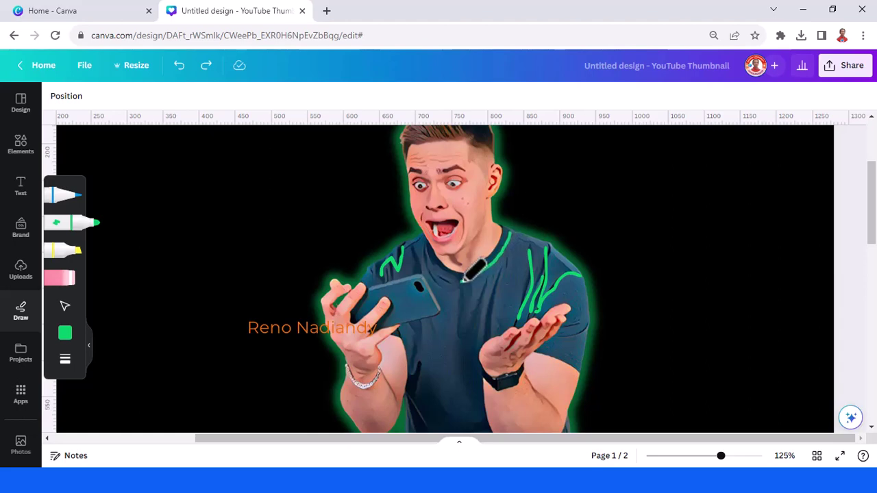
left_click_drag(465, 280, 480, 288)
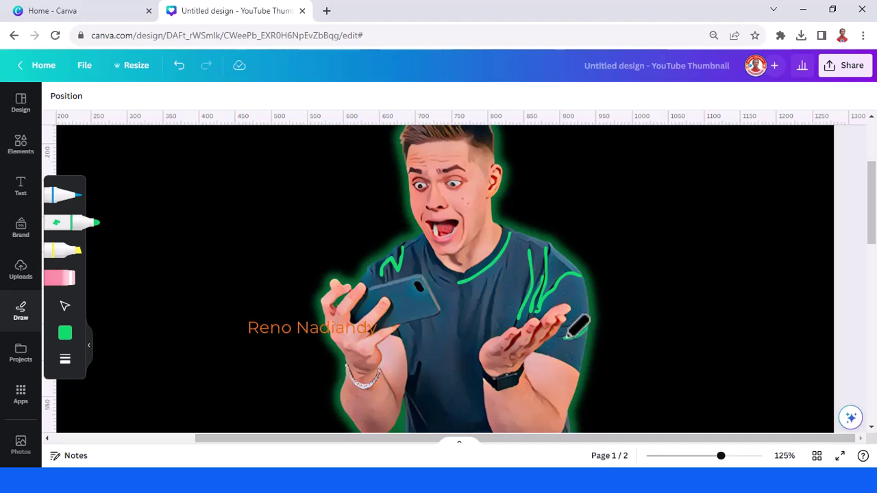
Step: Multi-select all the green marker strokes on the man
left_click(21, 155)
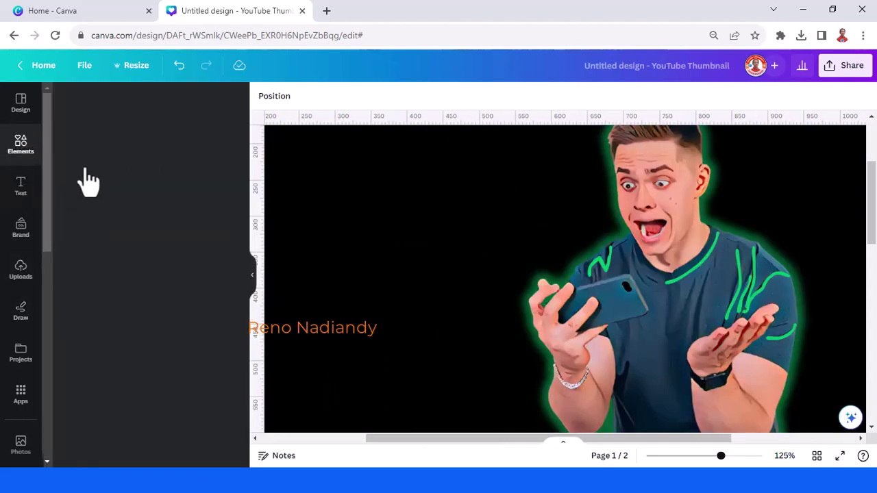
left_click(594, 261)
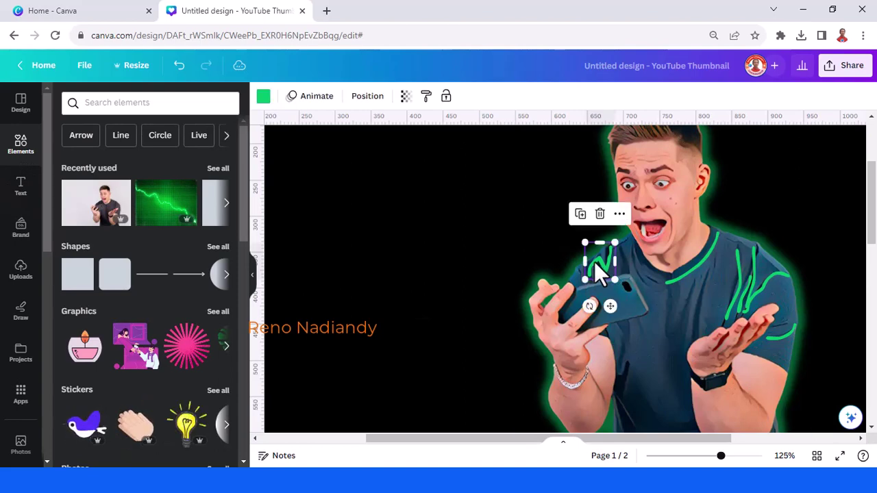
left_click(677, 279, "shift")
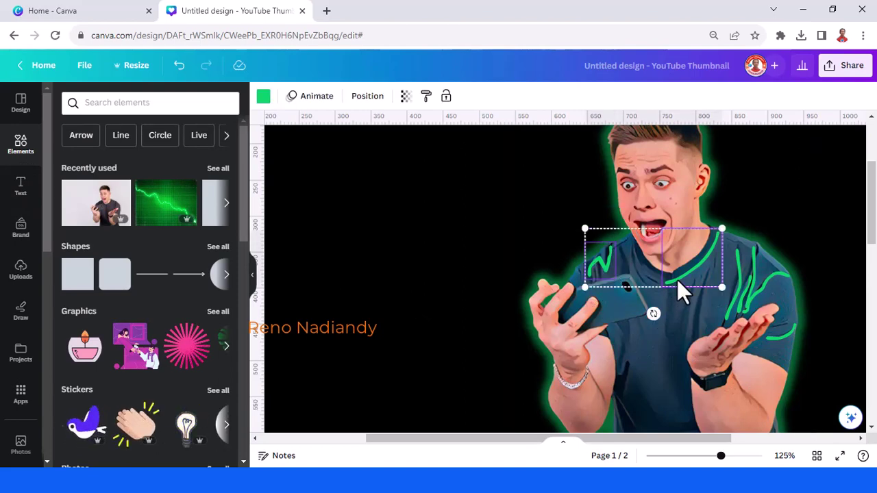
left_click(736, 264, "shift")
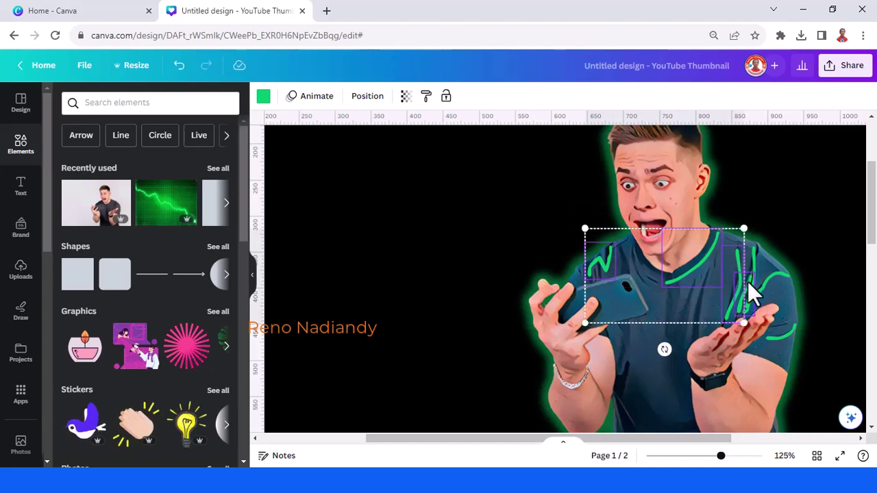
left_click(748, 282, "shift")
left_click(755, 264, "shift")
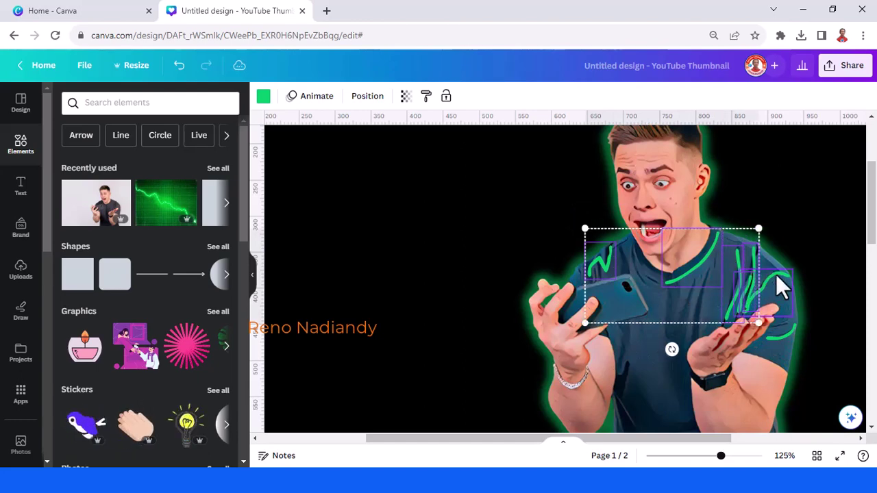
left_click(794, 330, "shift")
left_click(789, 334, "shift")
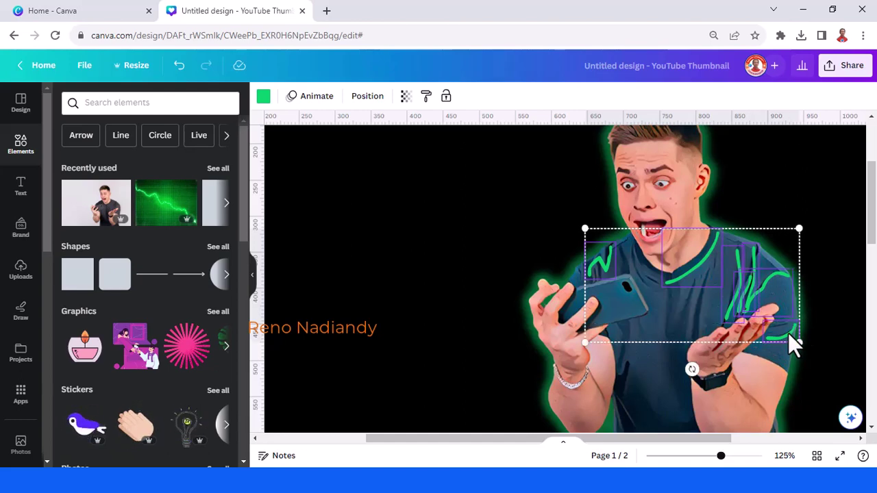
Step: Download only the selected strokes as a PNG image
right_click(734, 276)
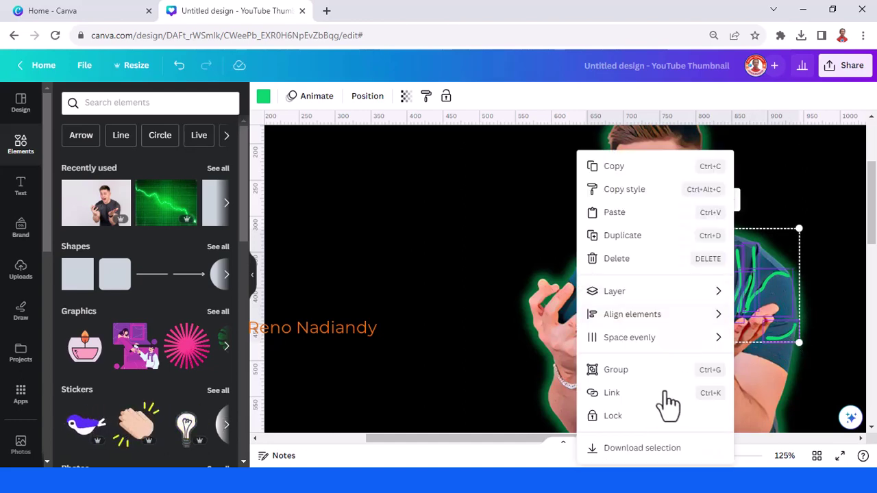
left_click(647, 455)
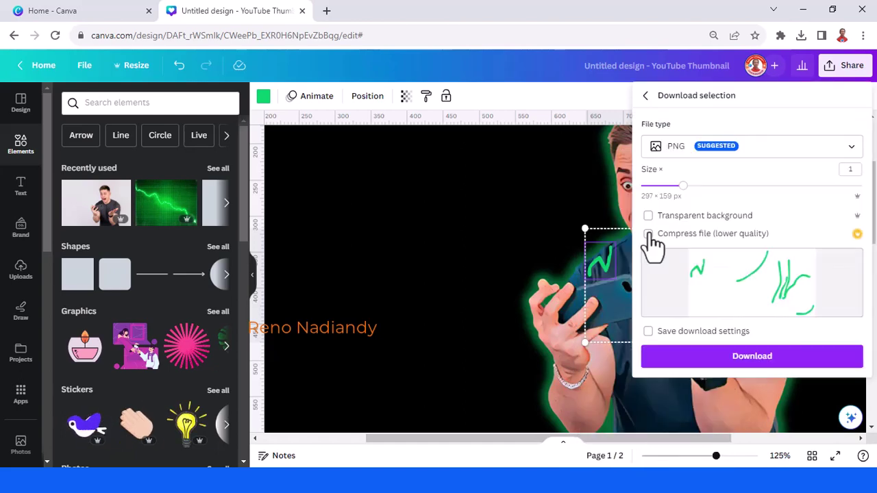
left_click(756, 368)
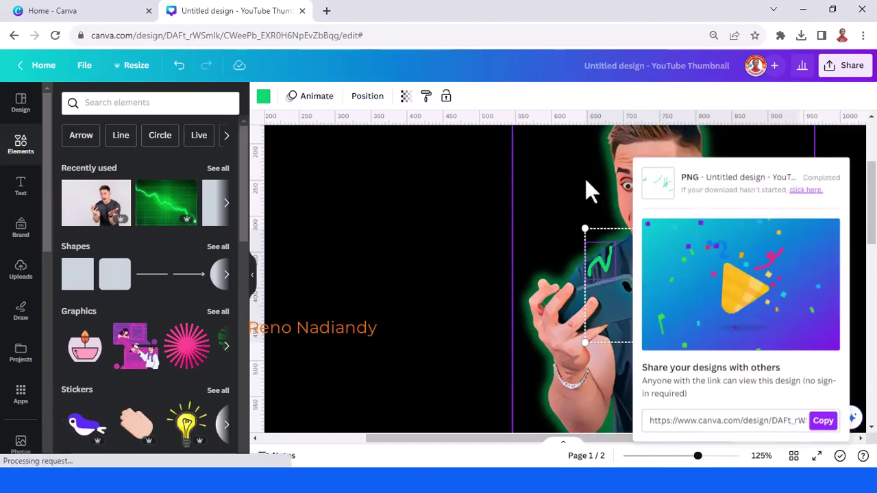
left_click(579, 159)
Step: Reselect the green strokes and remove them from the canvas
left_click(599, 260)
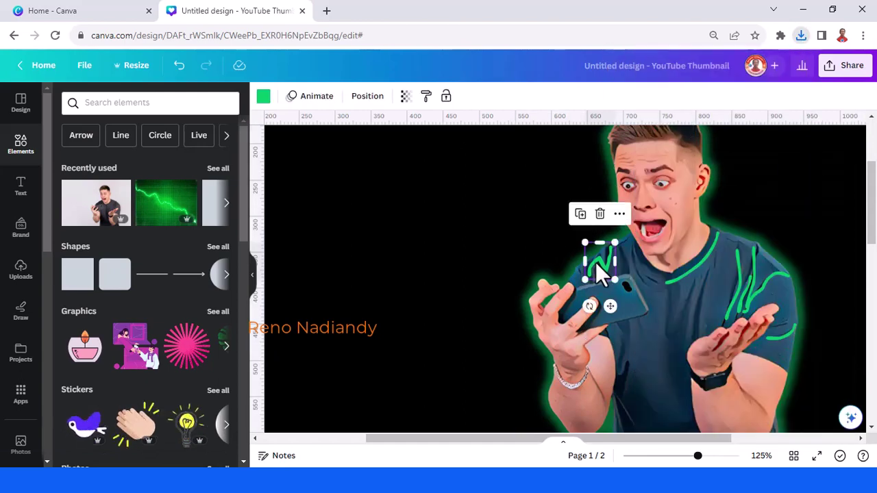
left_click(670, 273, "shift")
left_click(788, 329, "shift")
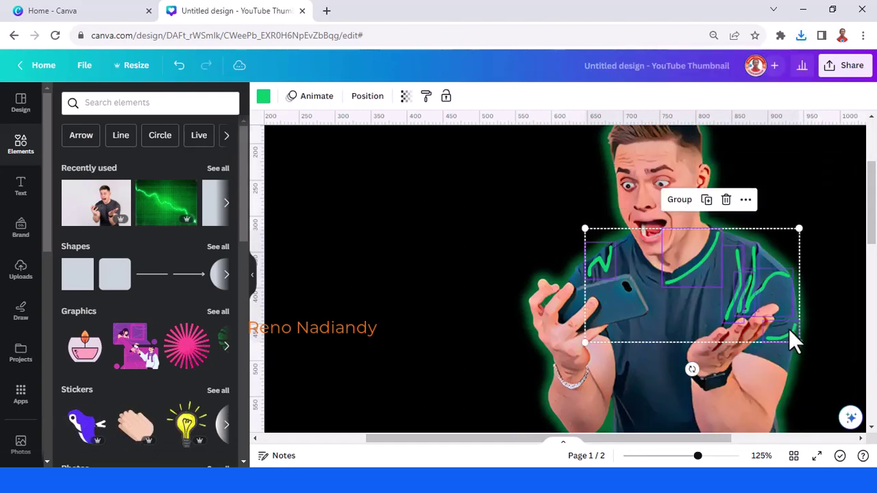
left_click(726, 200)
Step: Import the downloaded green scribble PNG, shrink it and place it over the man's chest
left_click(801, 35)
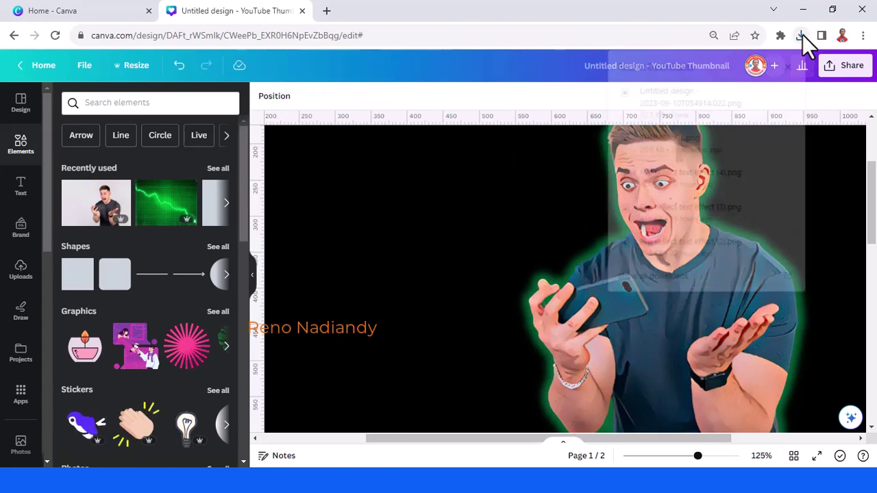
left_click_drag(702, 88, 529, 234)
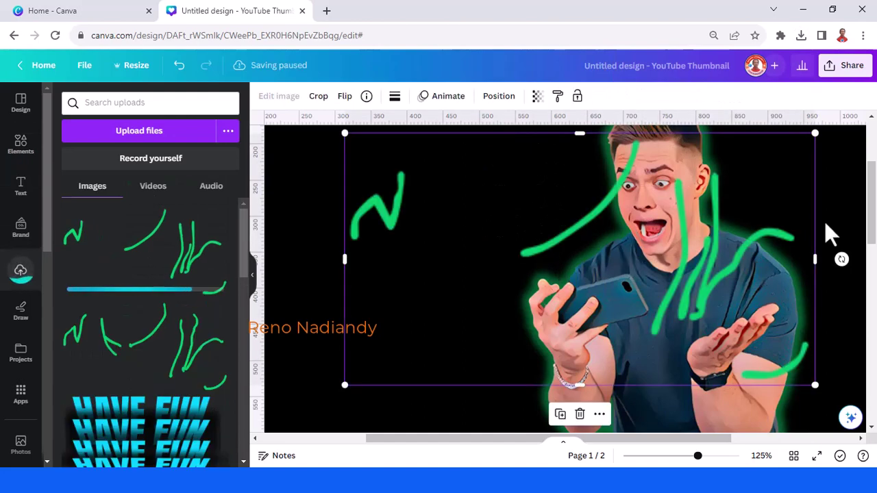
mouse_move(812, 134)
left_mouse_down()
mouse_move(772, 166)
mouse_move(582, 239)
mouse_move(573, 246)
mouse_move(579, 259)
left_mouse_up()
left_click_drag(442, 318, 682, 287)
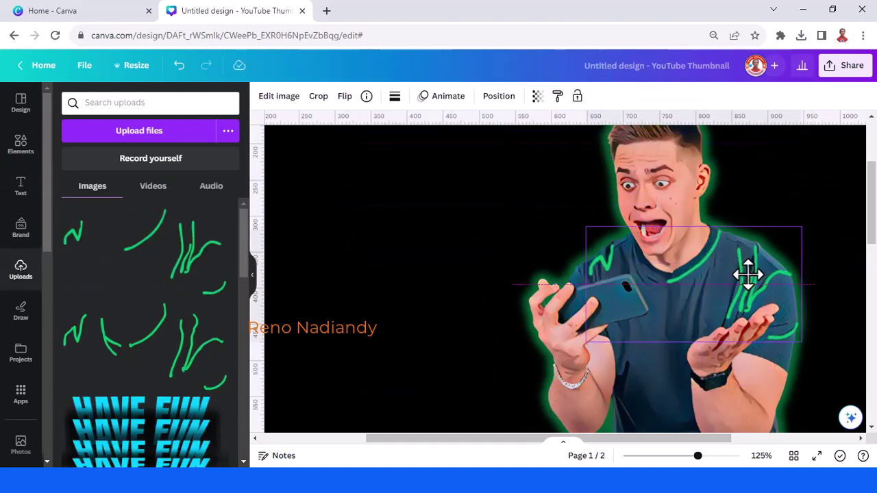
left_click_drag(744, 274, 746, 274)
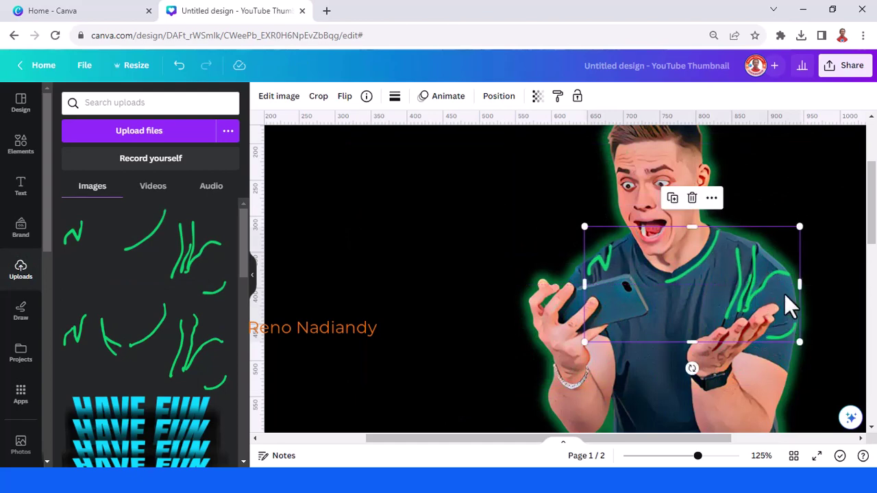
left_click(266, 102)
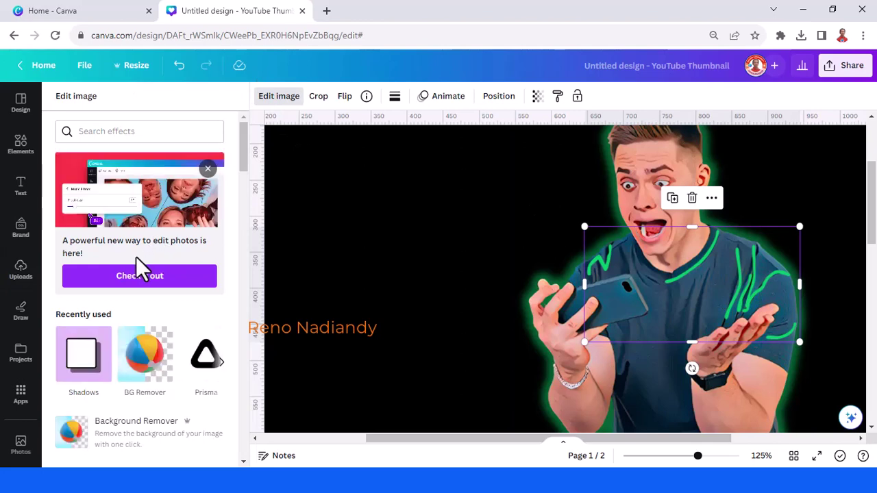
Step: Give the scribbles a green Glow with size 4, transparency 80 and blur 5
left_click(81, 357)
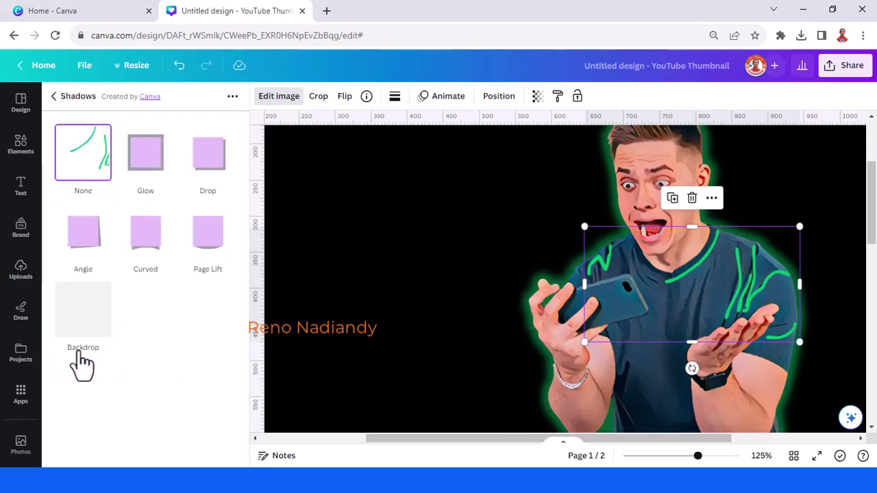
left_click(156, 199)
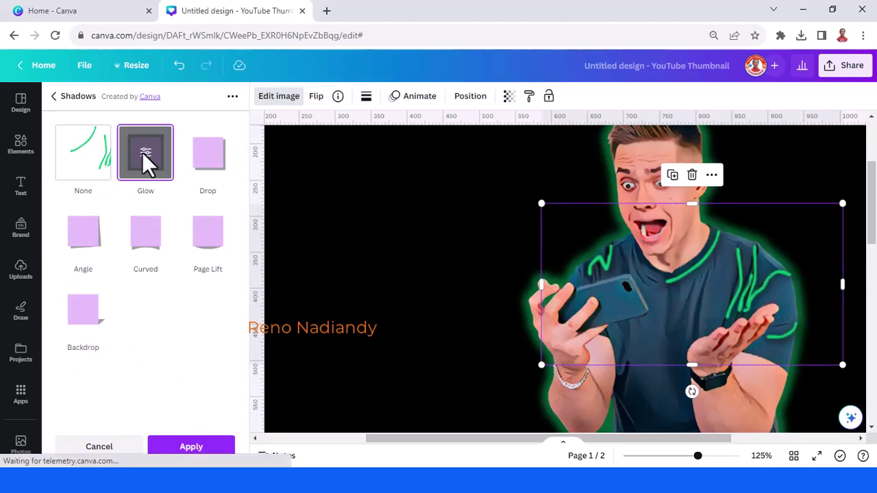
left_click(144, 154)
left_click(225, 248)
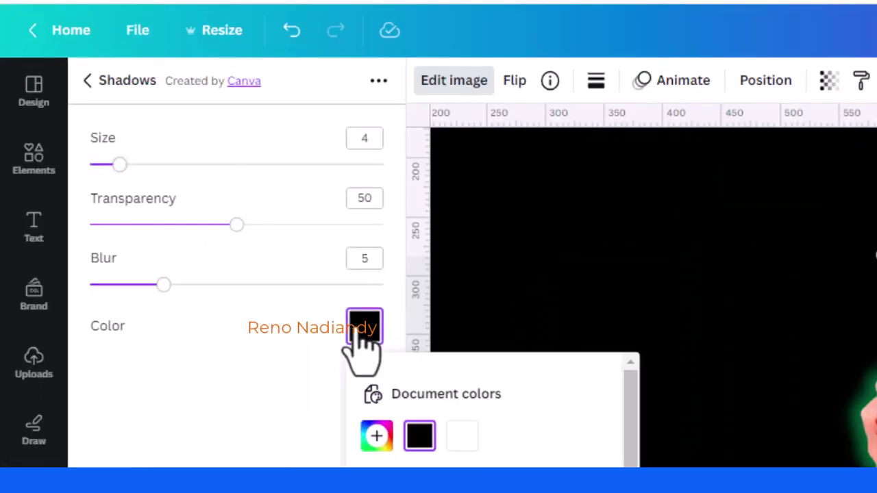
scroll(489, 411, "down", 3)
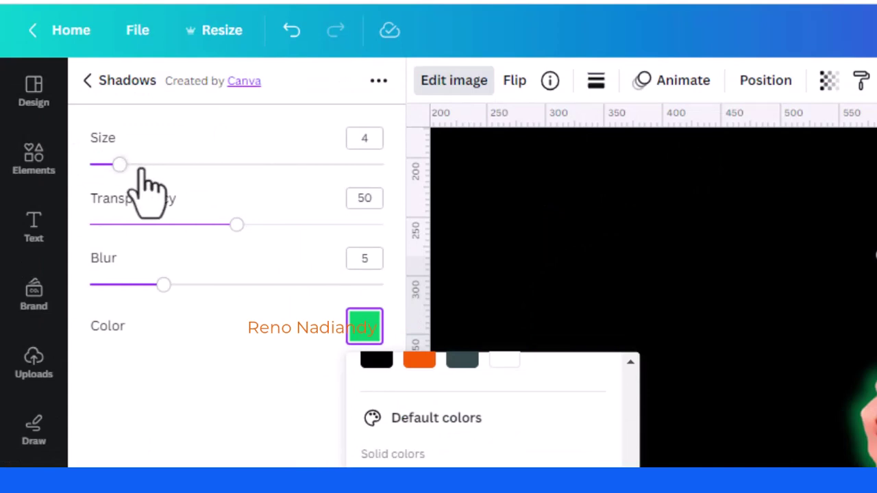
left_click(338, 225)
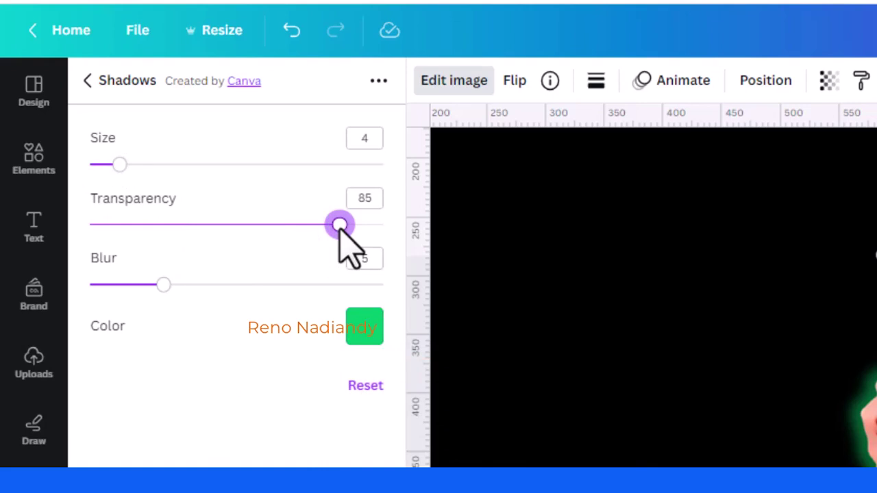
left_click_drag(339, 227, 328, 227)
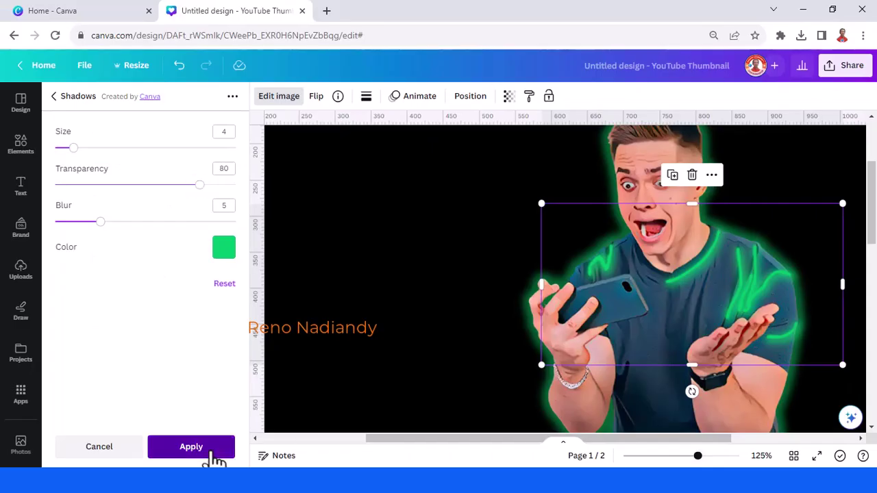
left_click(190, 446)
left_click_drag(697, 455, 664, 457)
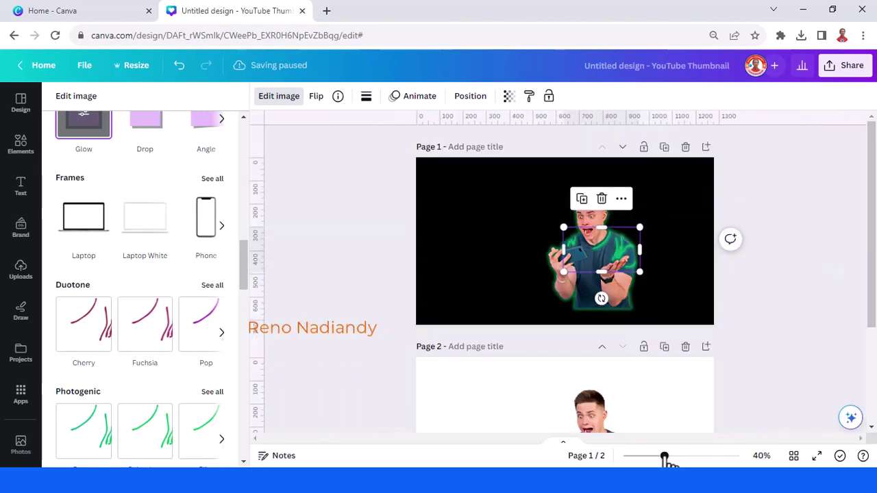
Step: Group the man photo with the glowing scribbles and enlarge the group across page 1's right half
left_click_drag(504, 177, 646, 333)
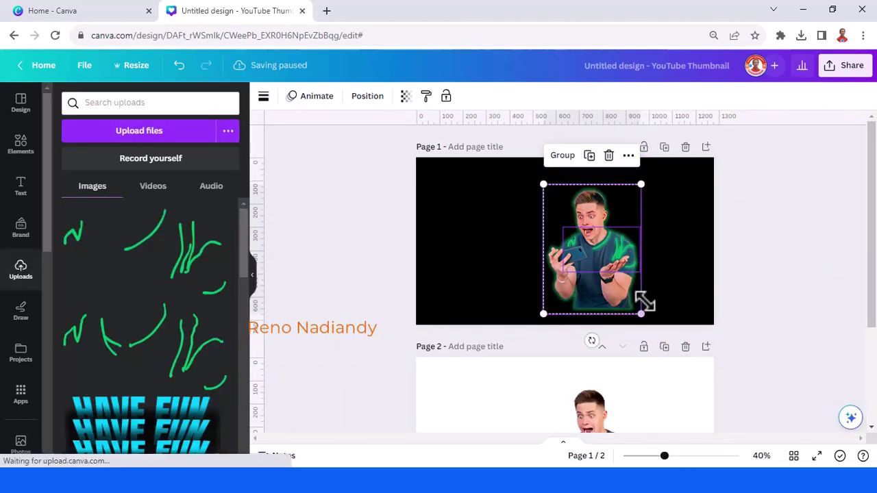
left_click(562, 157)
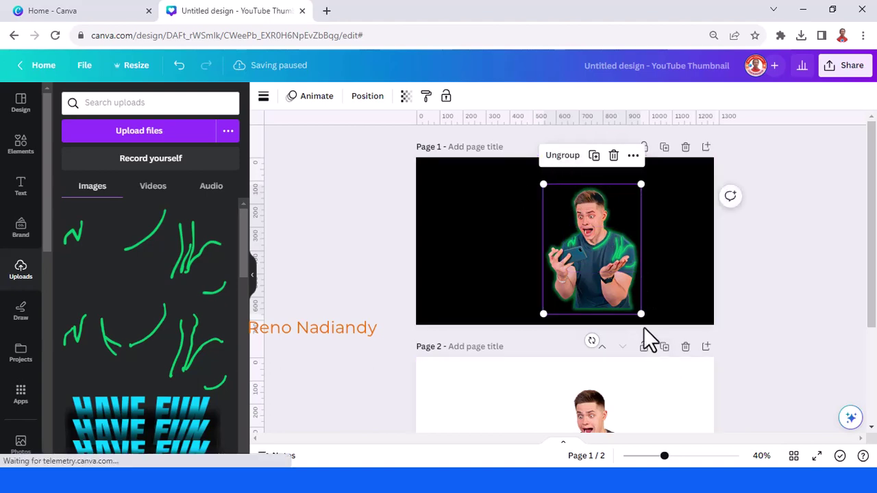
left_click_drag(640, 315, 719, 368)
left_click_drag(655, 293, 660, 249)
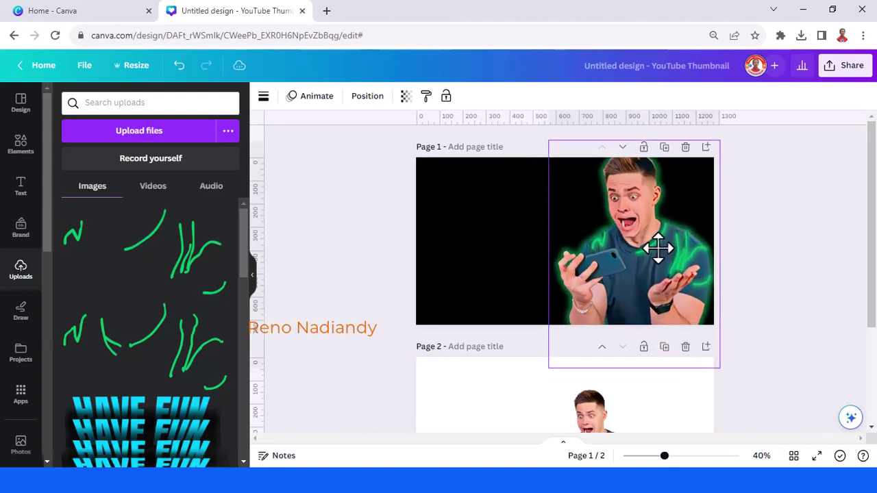
Step: Copy the plain cut-out photo of the man from page 2
scroll(658, 248, "down", 2)
left_click(594, 333)
left_click(592, 330)
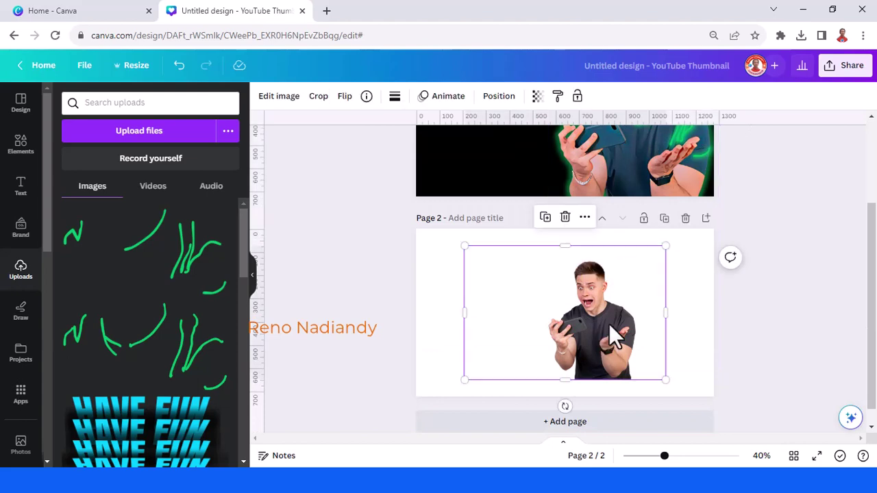
right_click(594, 295)
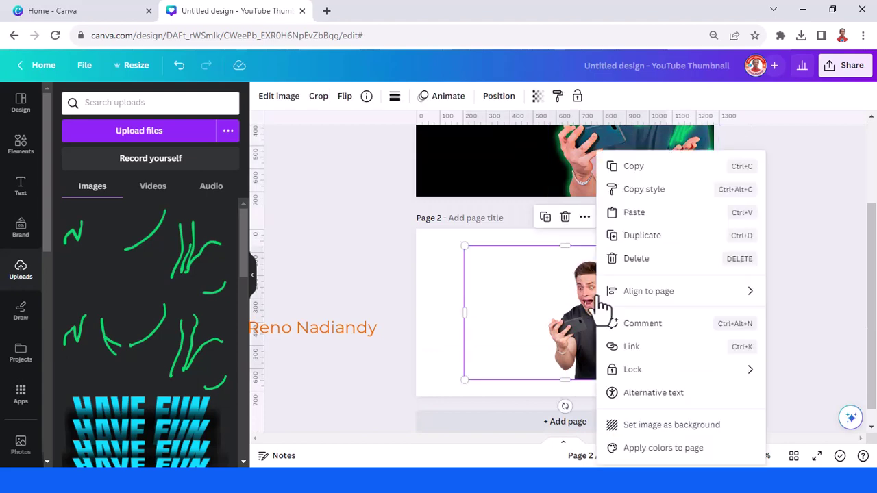
left_click(634, 172)
Step: Paste the copied photo of the man onto page 1
scroll(484, 243, "up", 2)
left_click(514, 229)
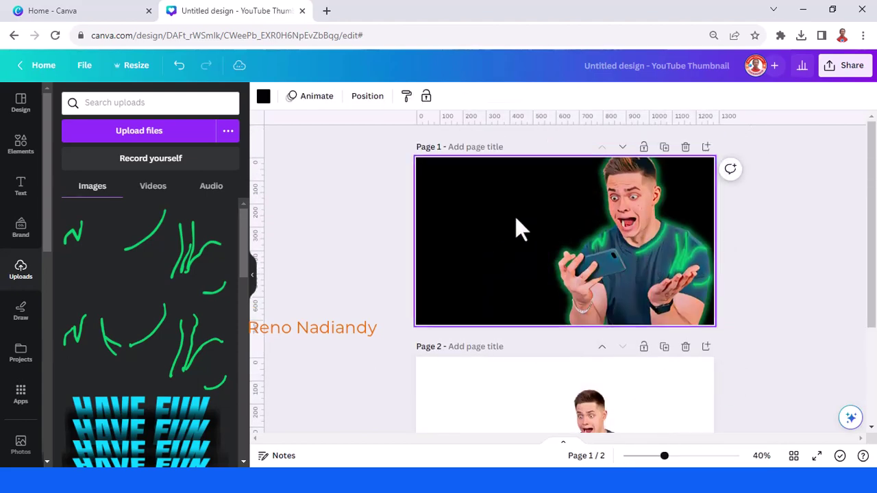
right_click(517, 221)
left_click(556, 278)
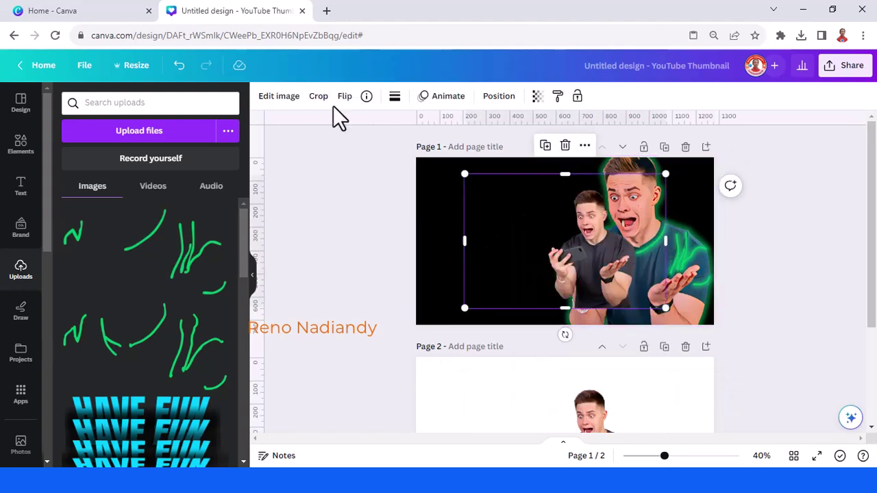
Step: Apply the Cherry duotone effect to the pasted photo of the man
left_click(289, 103)
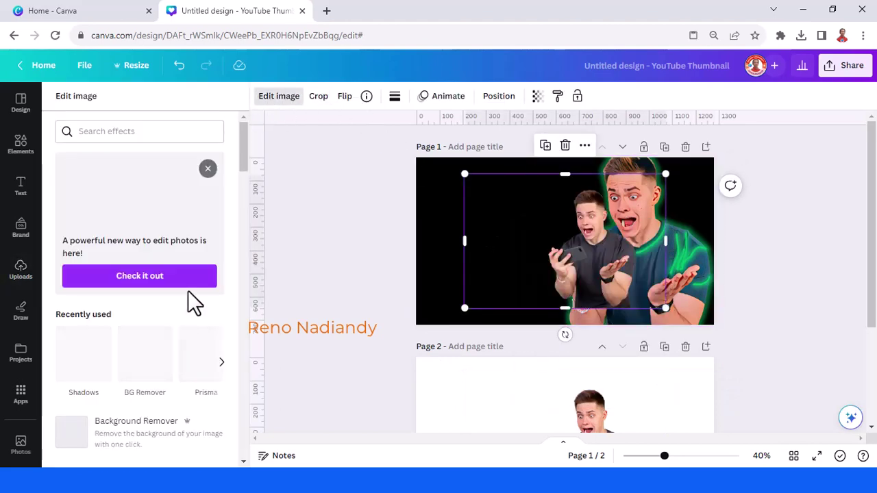
scroll(165, 309, "down", 1)
scroll(159, 292, "down", 10)
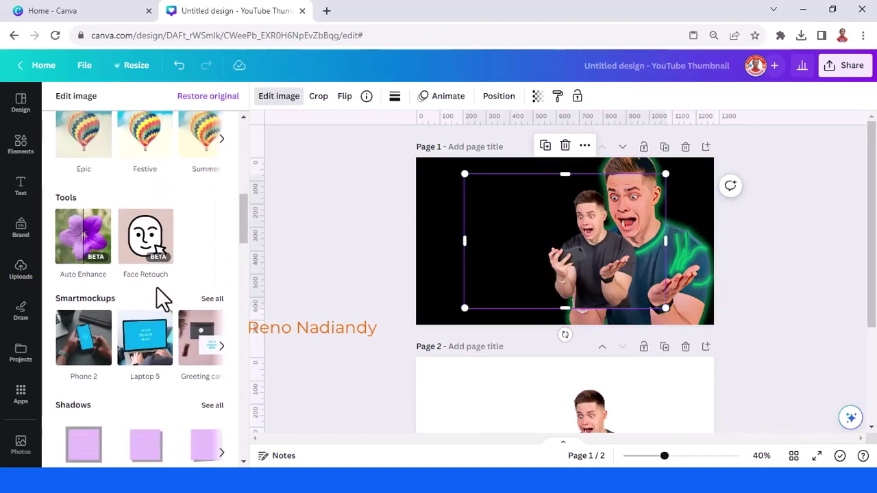
scroll(163, 298, "down", 1)
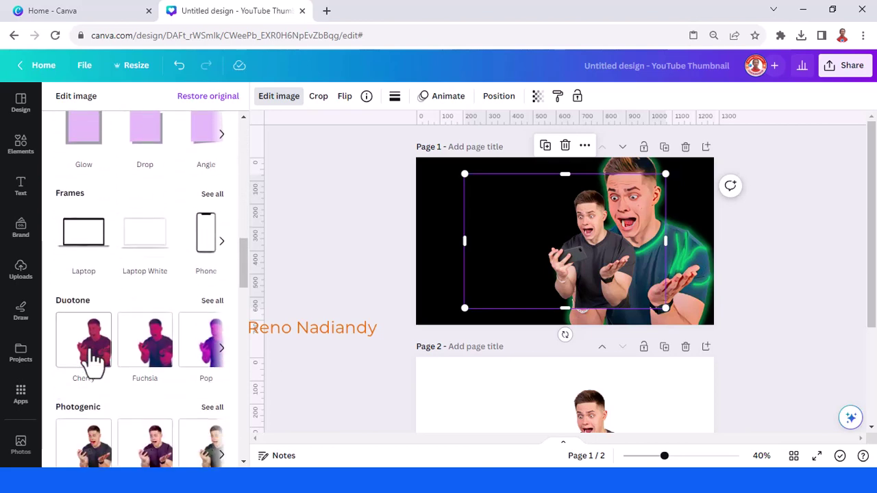
left_click(95, 343)
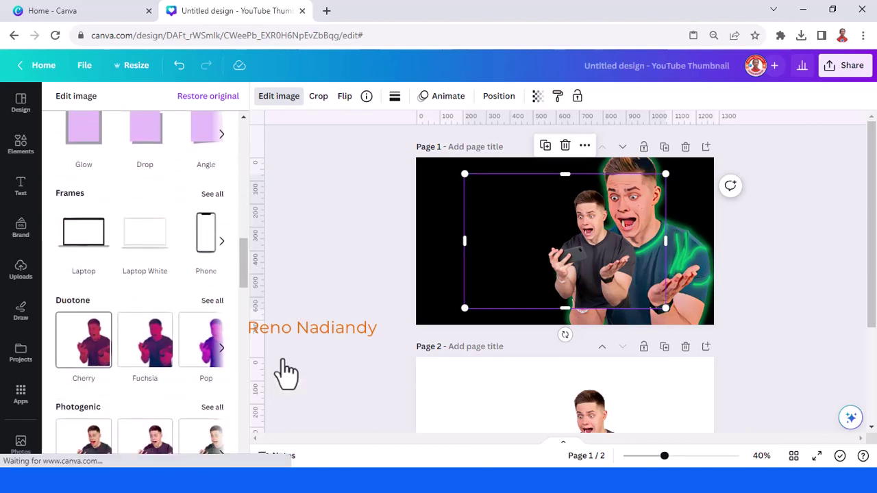
left_click(82, 338)
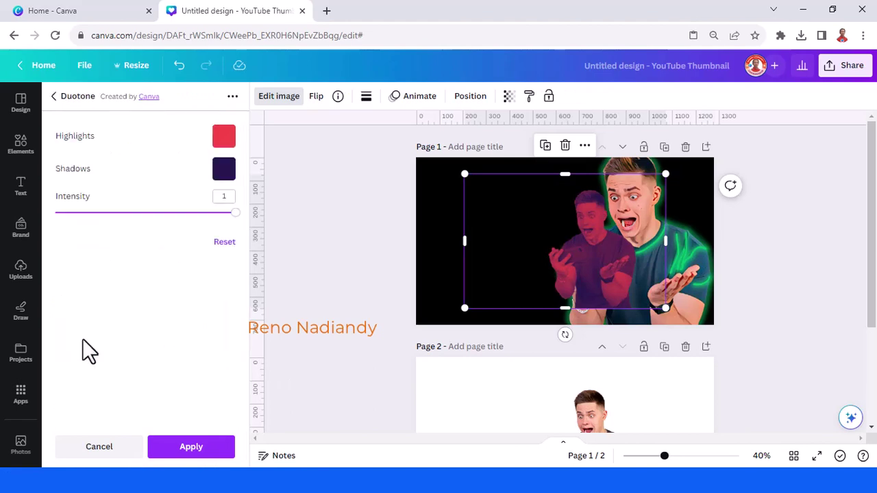
Step: Set both the duotone highlights and shadows to green and apply it
left_click(224, 137)
scroll(250, 244, "down", 3)
left_click(231, 313)
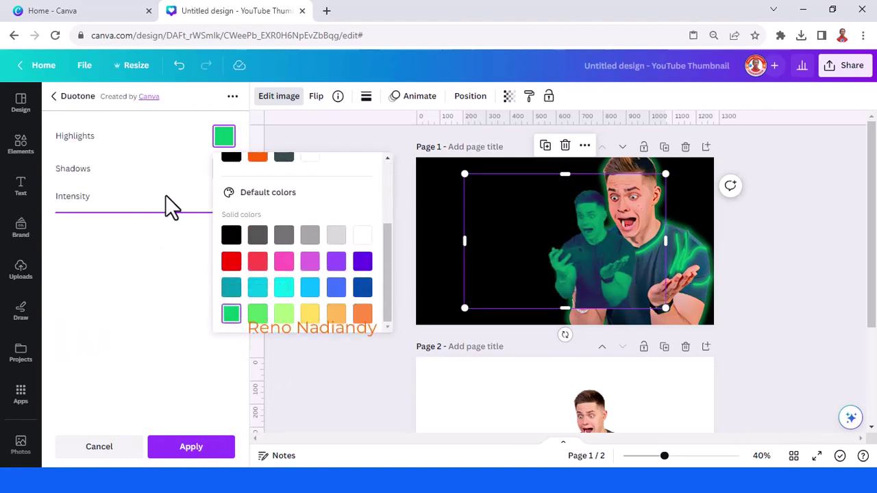
left_click(224, 170)
left_click(224, 171)
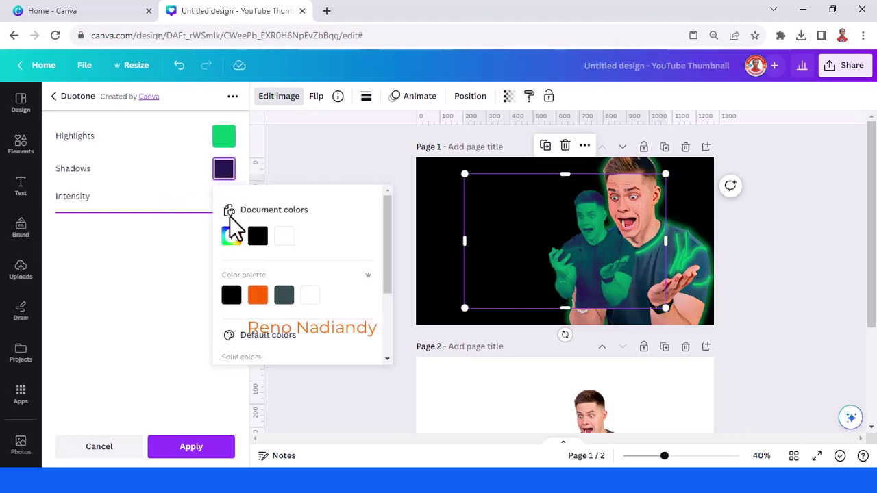
scroll(233, 251, "down", 2)
left_click(233, 348)
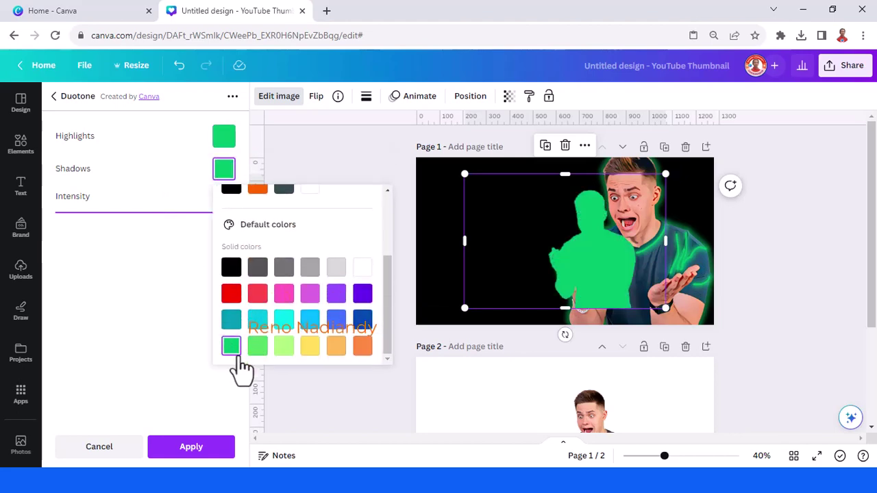
left_click(121, 277)
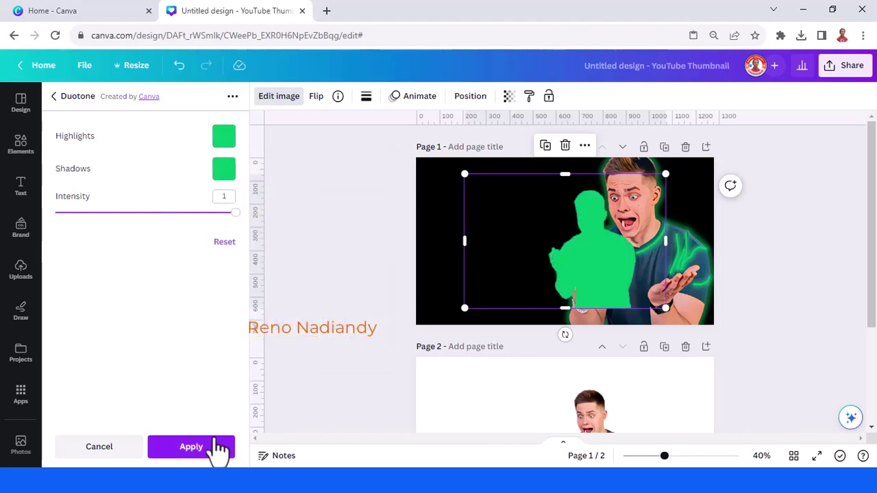
left_click(192, 446)
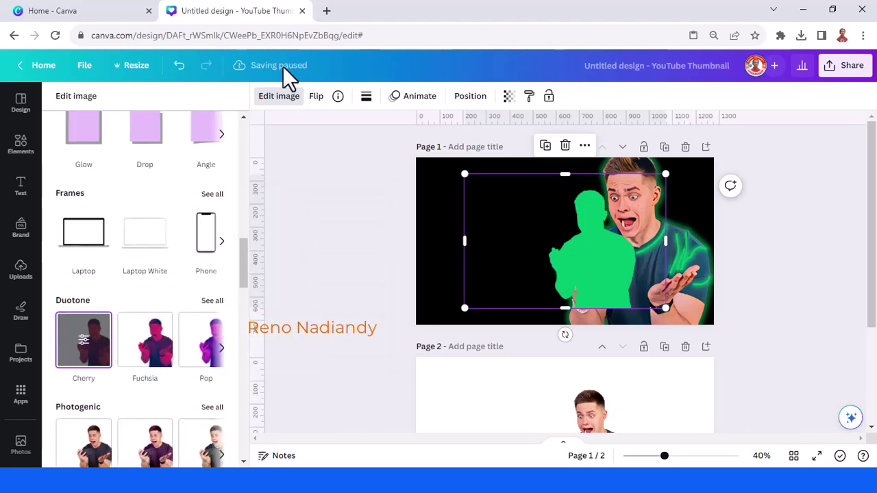
Step: Blur the green silhouette copy to 100
scroll(156, 231, "up", 3)
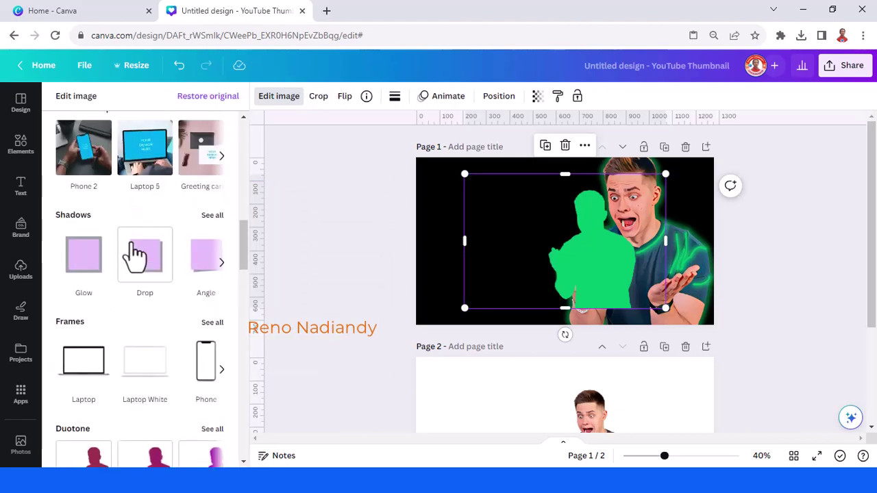
scroll(164, 233, "up", 10)
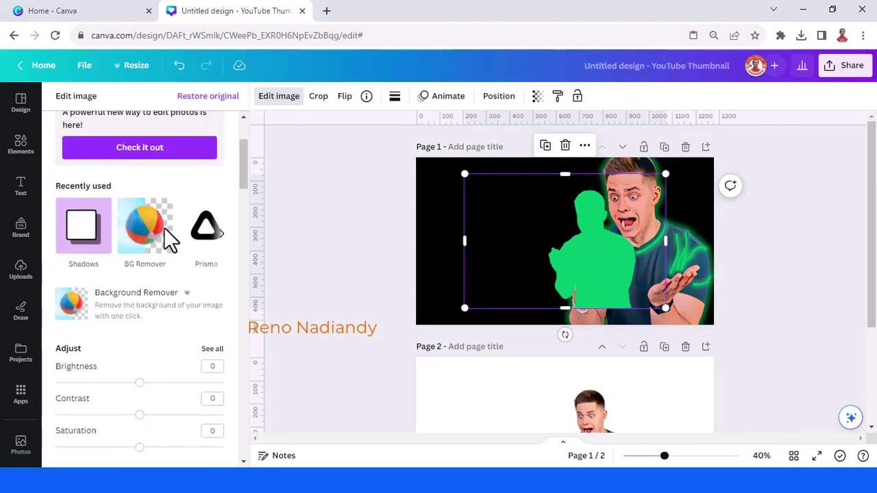
left_click(212, 349)
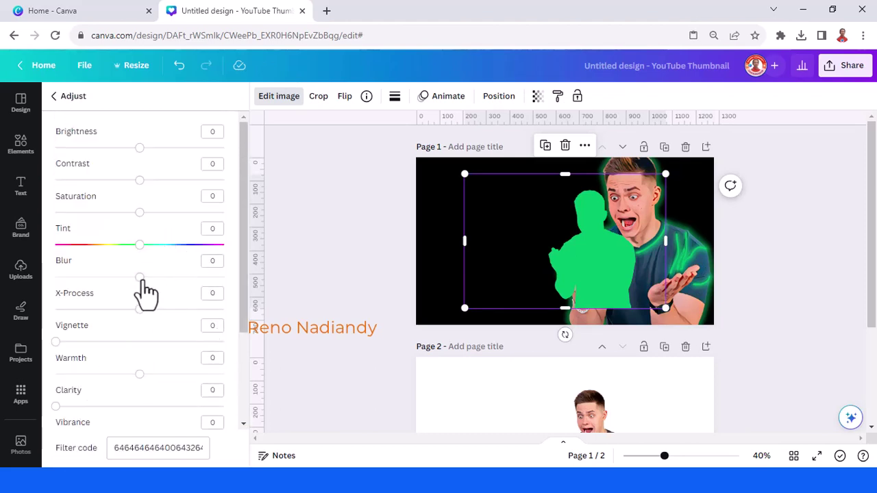
left_click_drag(141, 278, 252, 293)
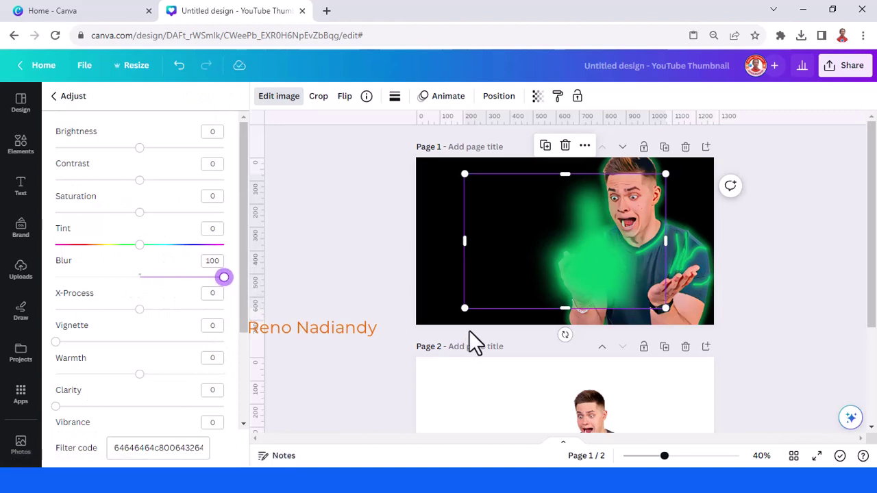
Step: Enlarge and centre the blurred green copy, then send it behind the photo
left_click_drag(465, 308, 291, 414)
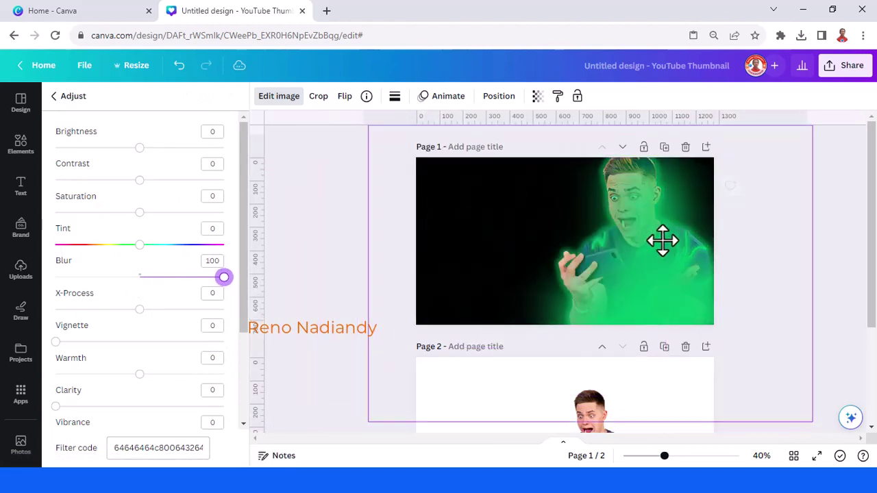
left_click_drag(662, 239, 638, 219)
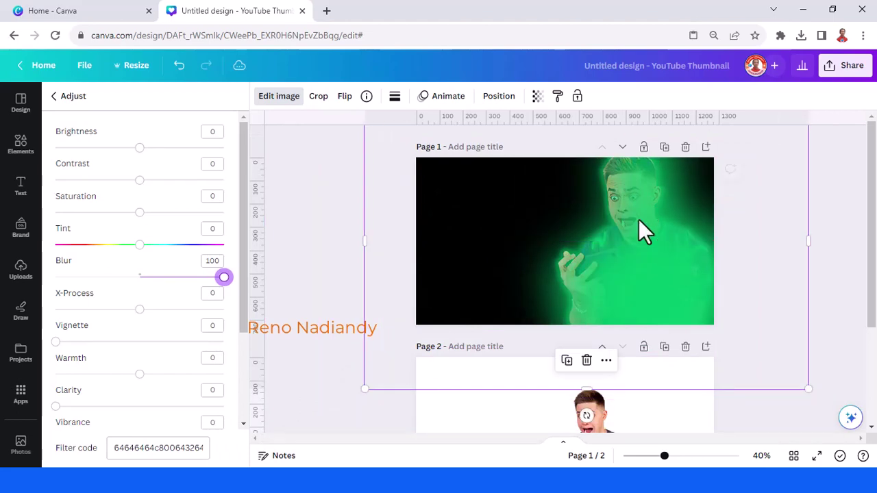
right_click(654, 277)
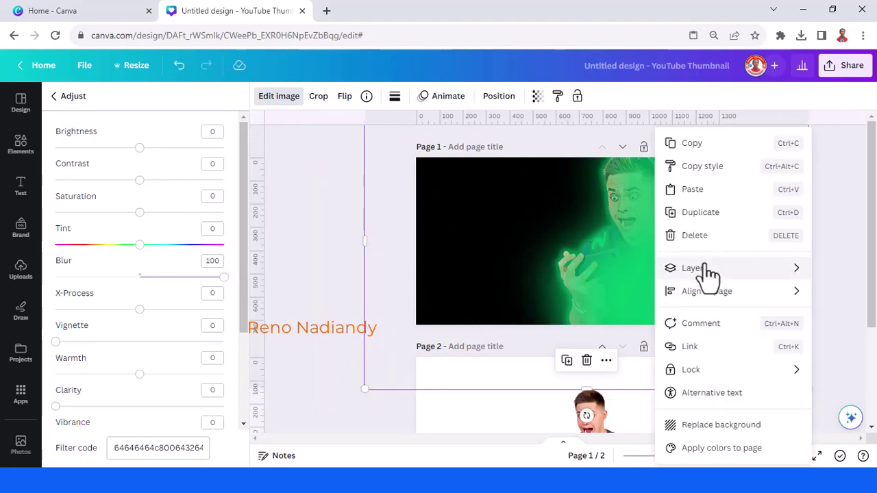
mouse_move(711, 271)
left_click(535, 342)
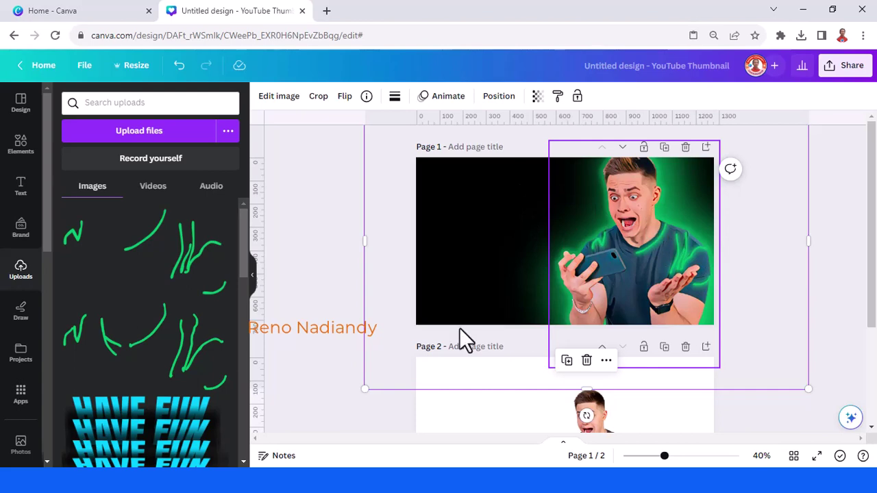
Step: Add the green chart graphic from Elements and make it page 1's background
left_click(21, 146)
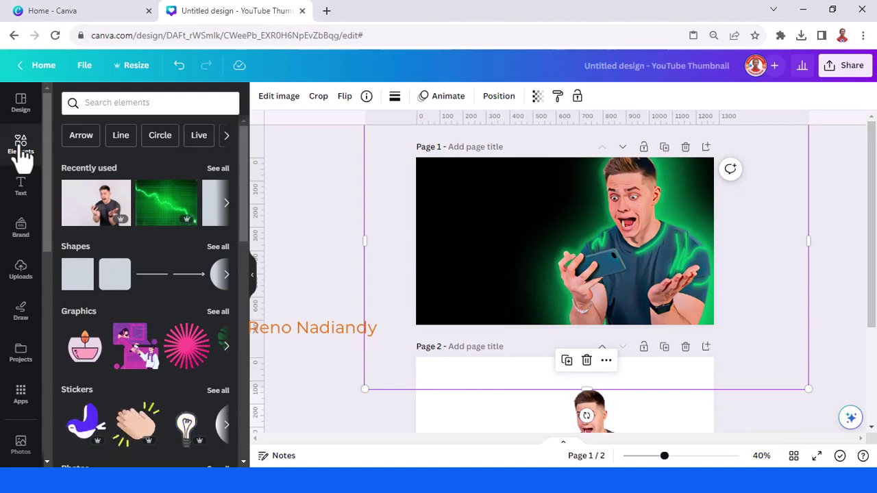
left_click(168, 209)
left_click_drag(573, 233, 537, 226)
right_click(535, 216)
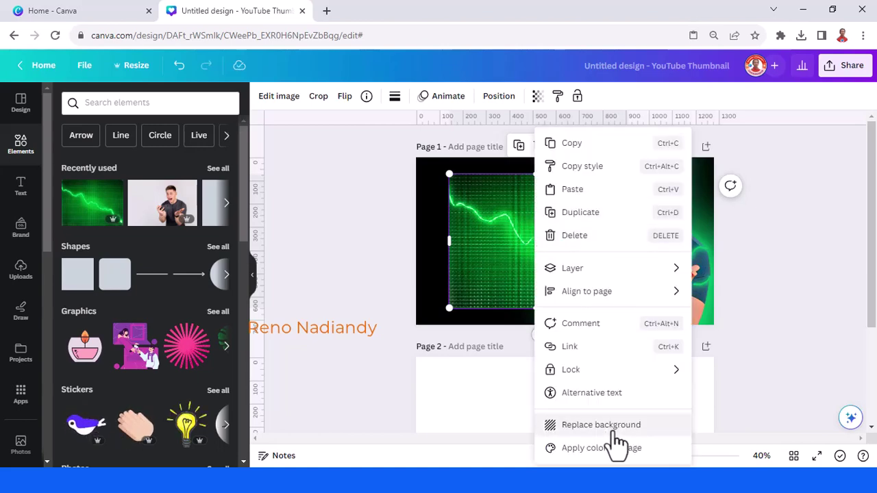
left_click(612, 428)
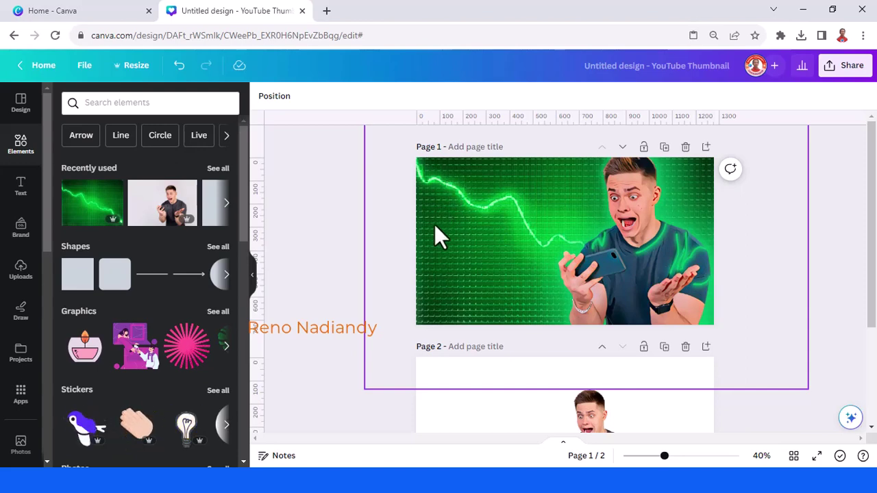
Step: Try lowering the chart background's opacity and brightness, then restore the brightness
mouse_move(428, 223)
left_mouse_down()
mouse_move(437, 242)
mouse_move(422, 230)
left_mouse_up()
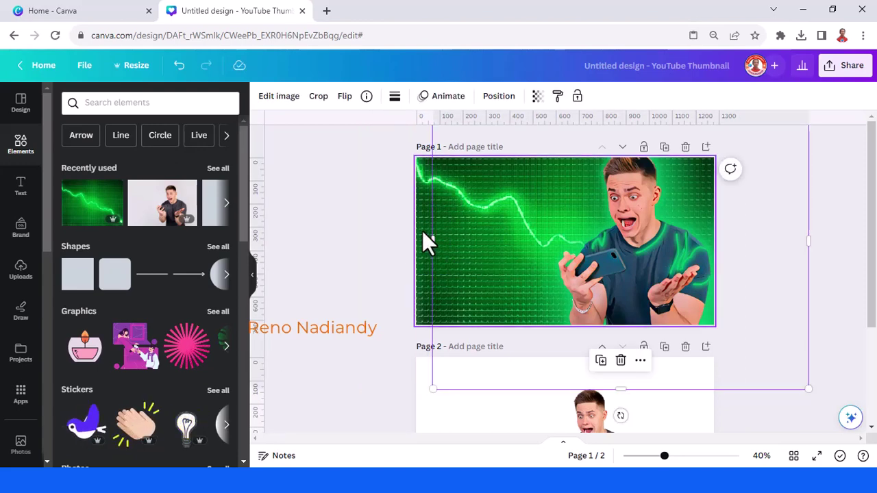
left_click(538, 103)
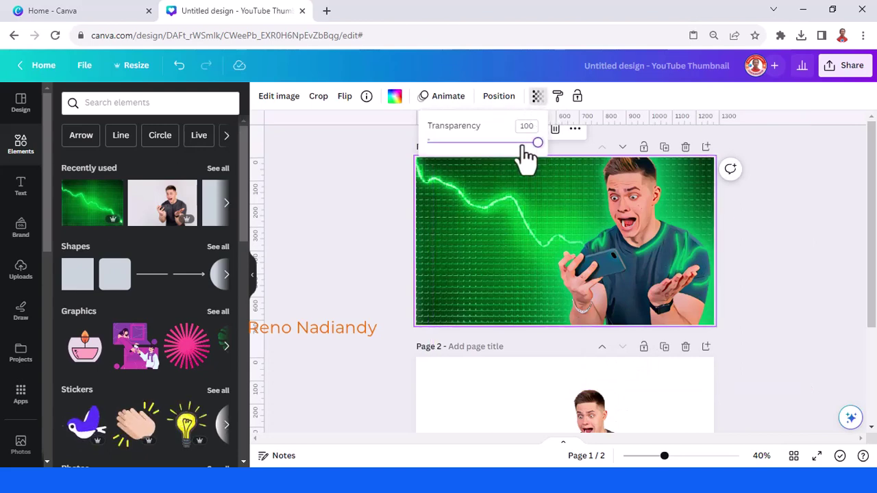
left_click_drag(535, 142, 548, 157)
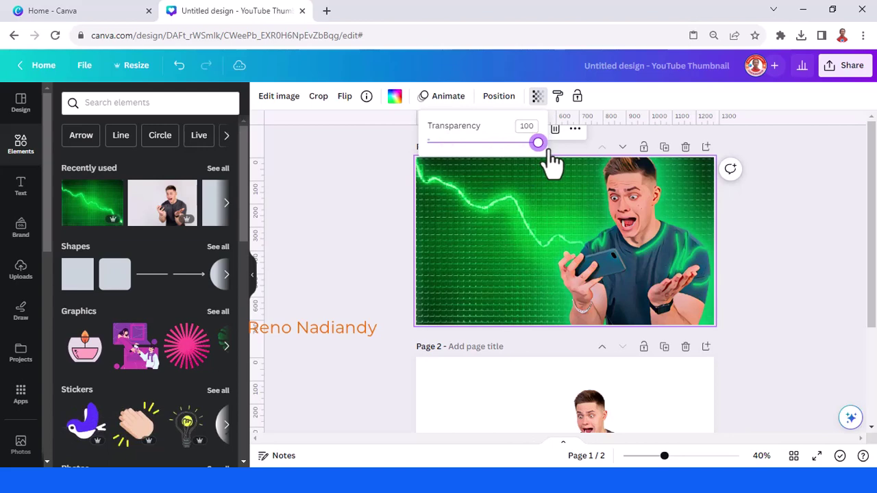
left_click(281, 99)
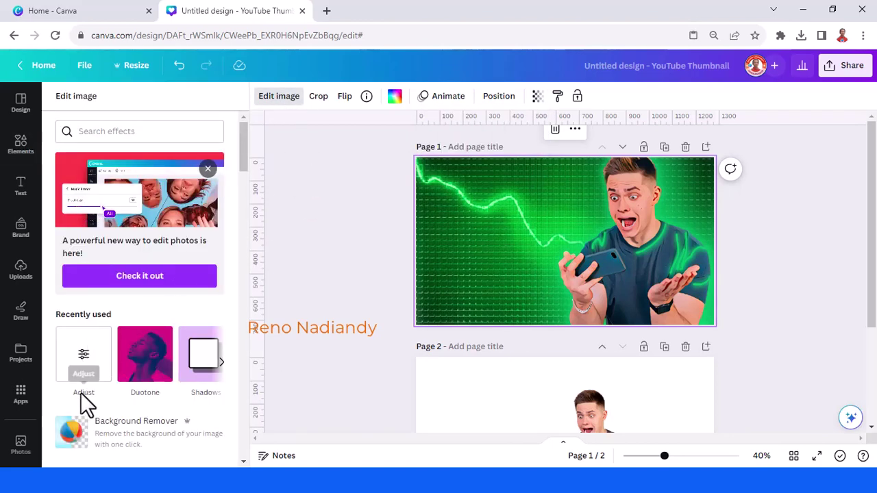
left_click(82, 357)
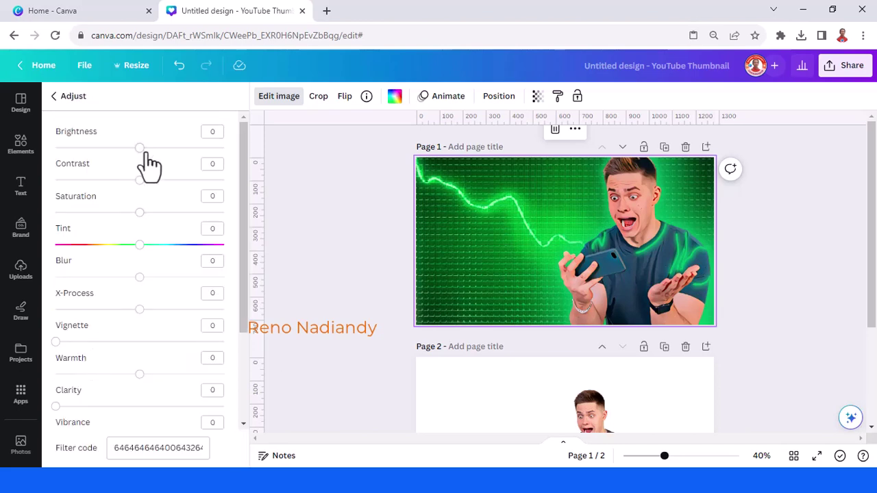
left_click_drag(143, 151, 48, 155)
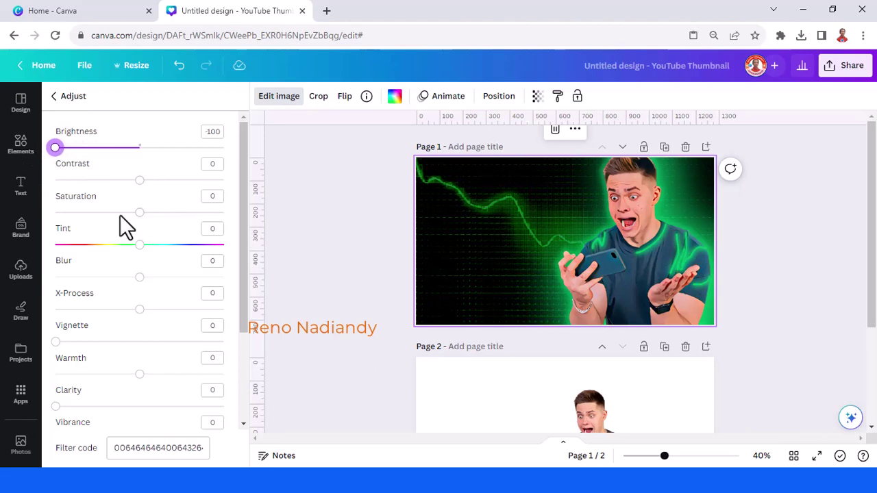
mouse_move(139, 179)
left_mouse_down()
mouse_move(81, 180)
mouse_move(127, 179)
mouse_move(145, 192)
left_mouse_up()
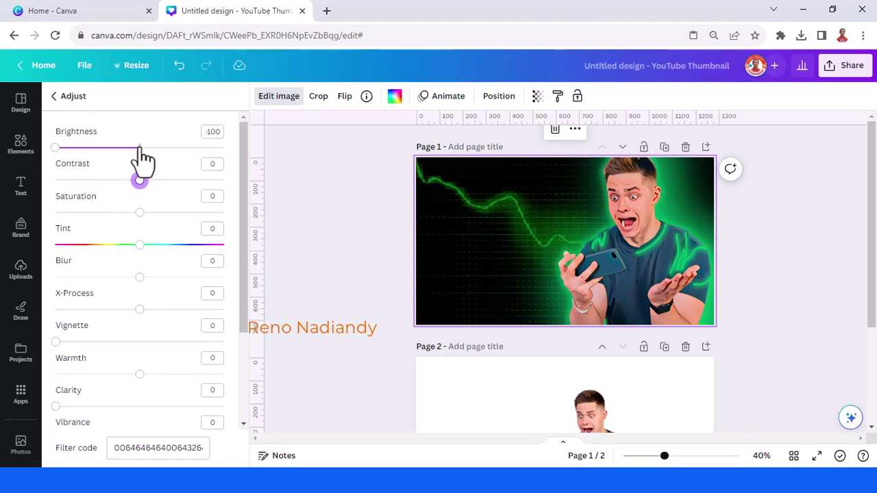
left_click(139, 148)
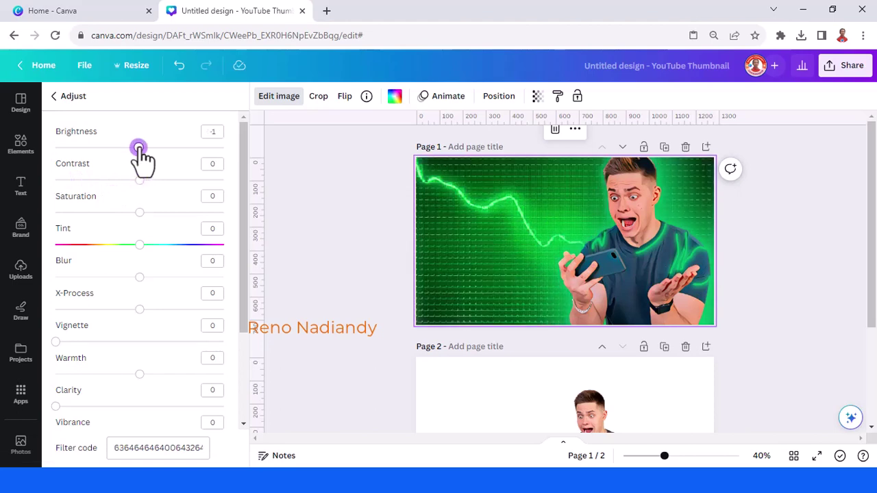
Step: Set the chart background's transparency to 21
left_click(537, 96)
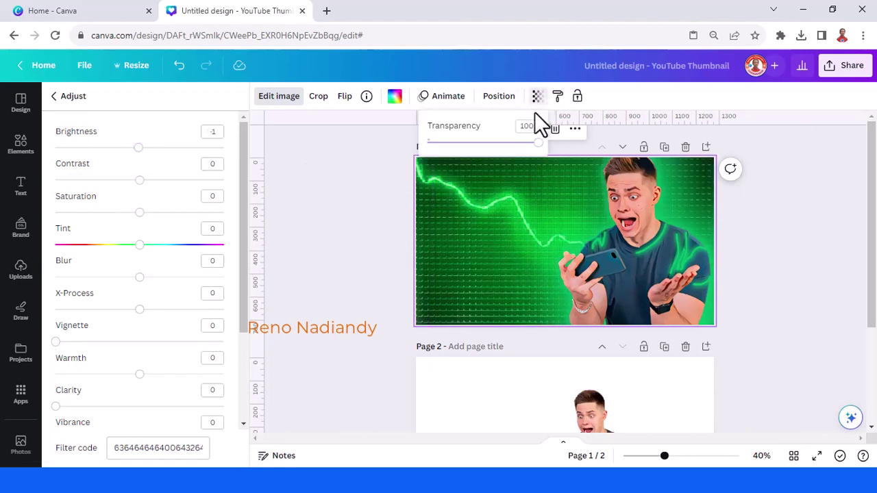
left_click(452, 143)
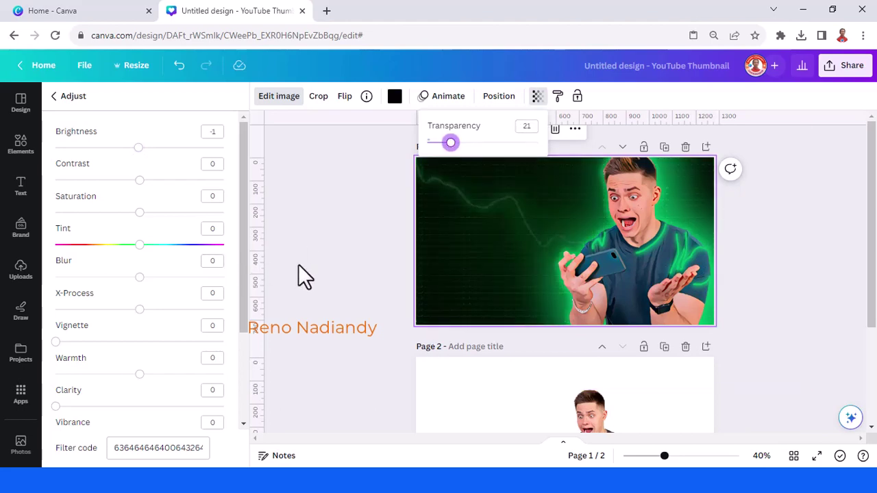
left_click(340, 248)
left_click(339, 248)
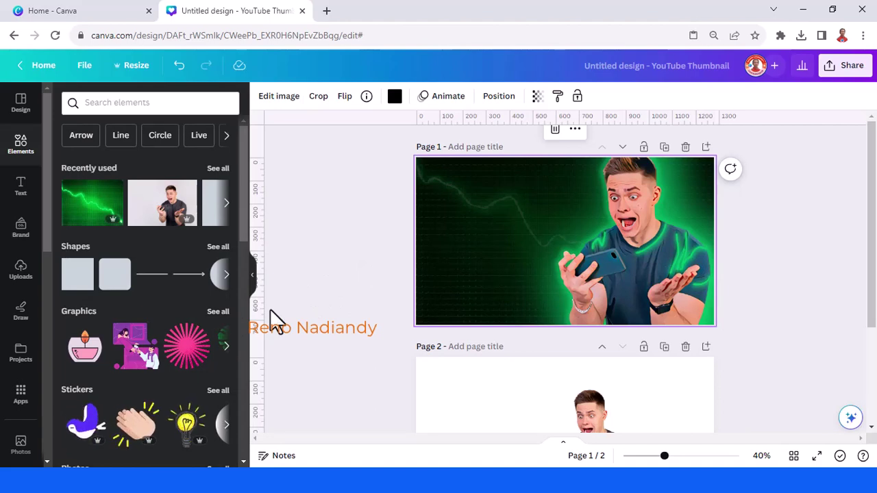
Step: Add a 'GLOWING THUMBNAIL' heading in Barlow Condensed to page 1
left_click(21, 194)
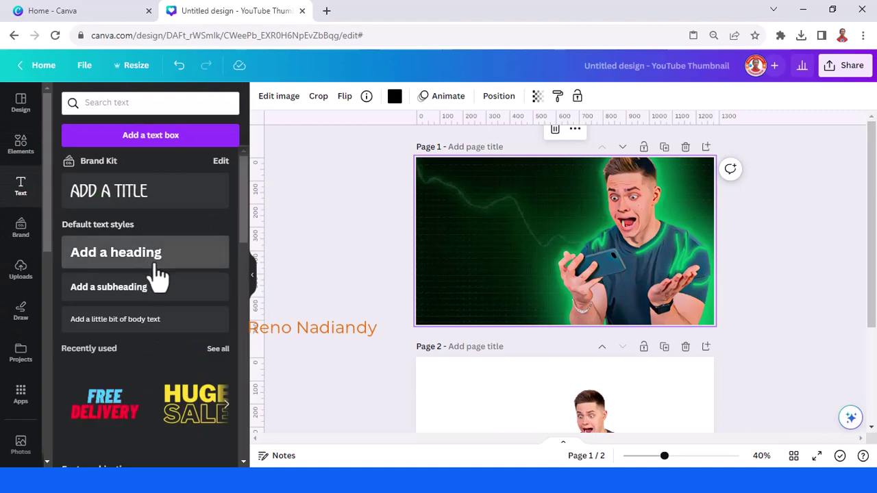
left_click(157, 266)
left_click(341, 99)
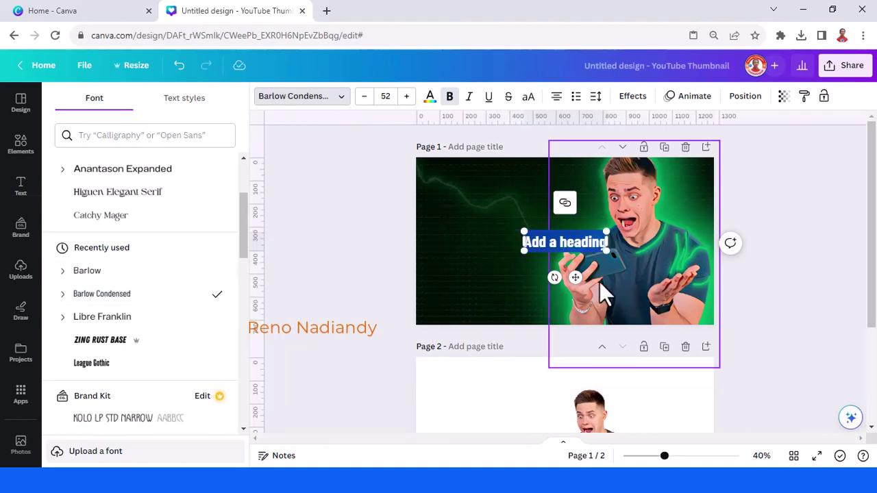
Step: Enlarge the heading to size 124, move it left and set line spacing 0.5
left_click_drag(575, 277, 534, 288)
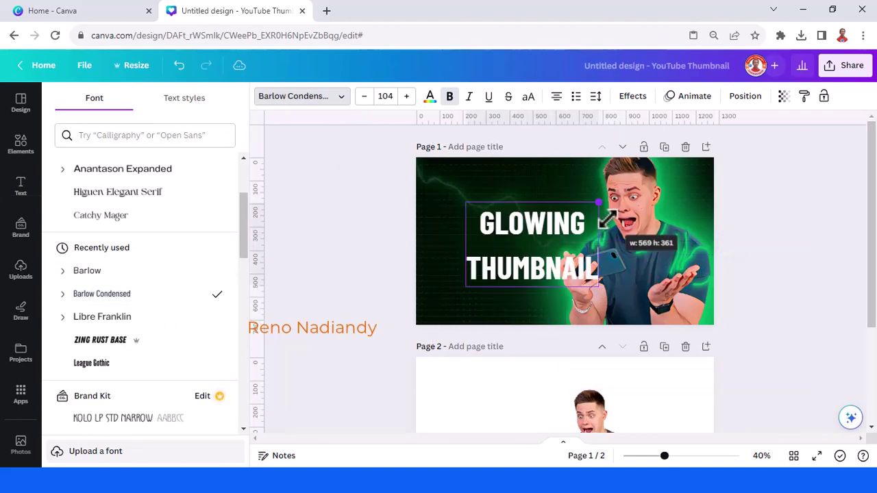
left_click_drag(616, 217, 611, 196)
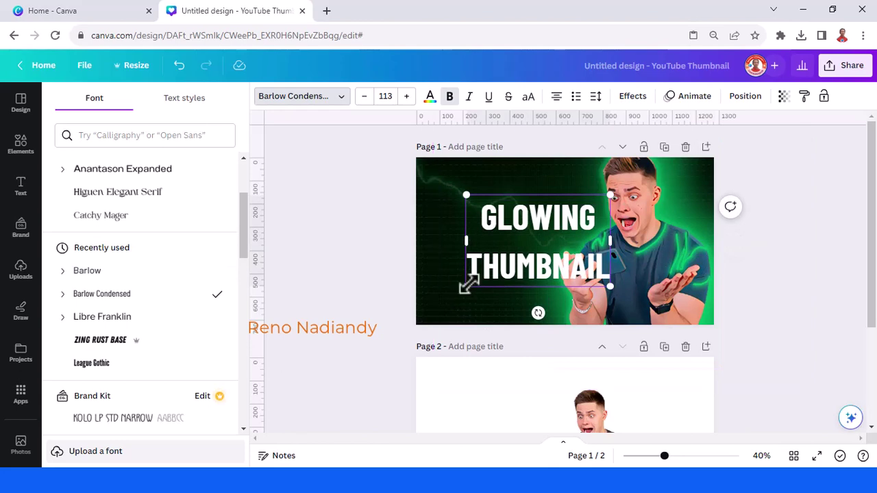
left_click_drag(459, 291, 452, 295)
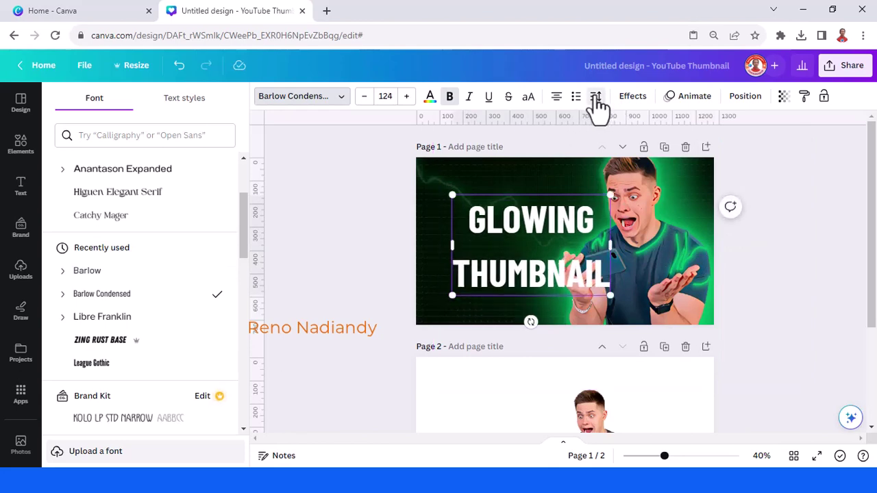
left_click(596, 96)
left_click_drag(643, 178, 589, 180)
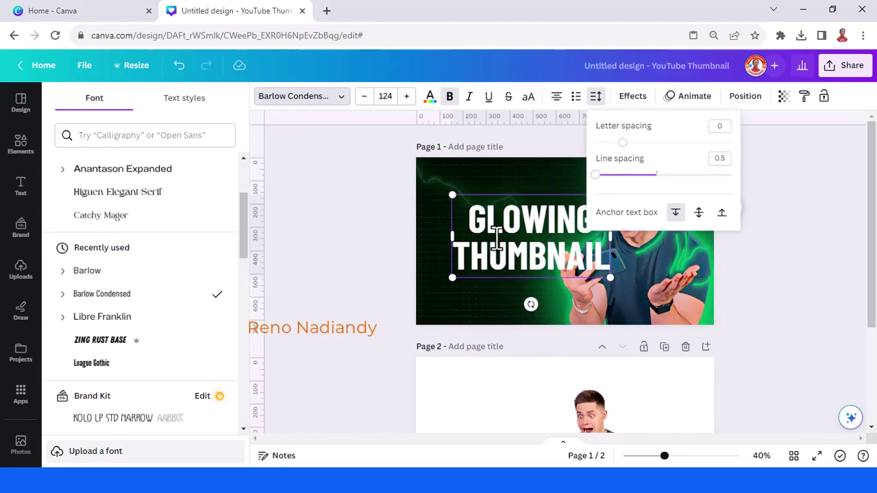
left_click(485, 300)
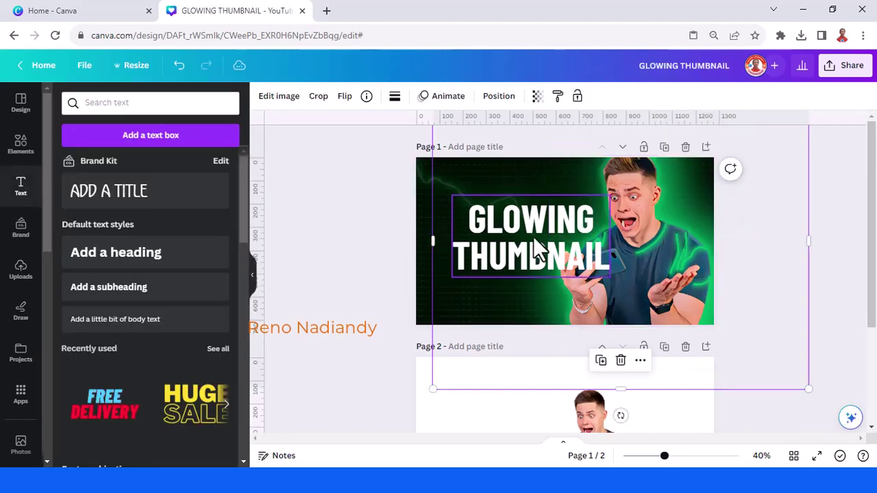
Step: Add smaller centred 'HOW TO MAKE' above and 'IN CANVA' below the heading
left_click_drag(533, 251, 513, 255)
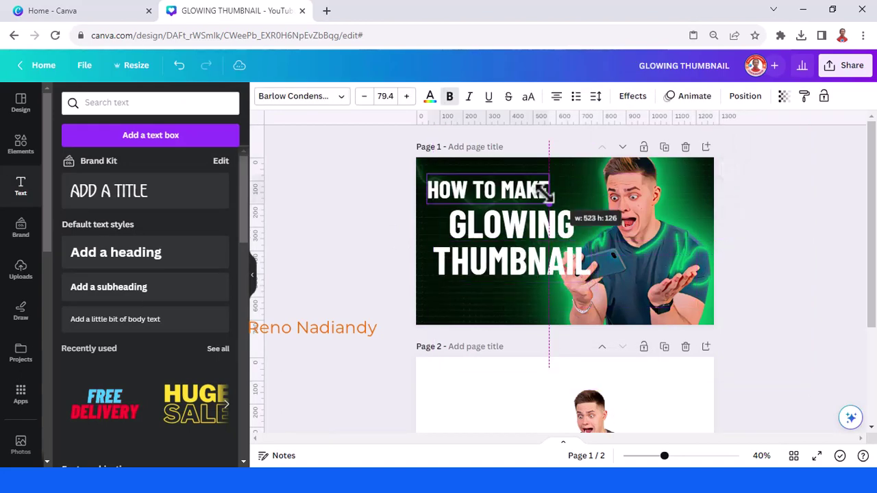
mouse_move(544, 192)
left_mouse_down()
mouse_move(526, 193)
mouse_move(534, 196)
left_mouse_up()
left_click_drag(533, 195, 534, 191)
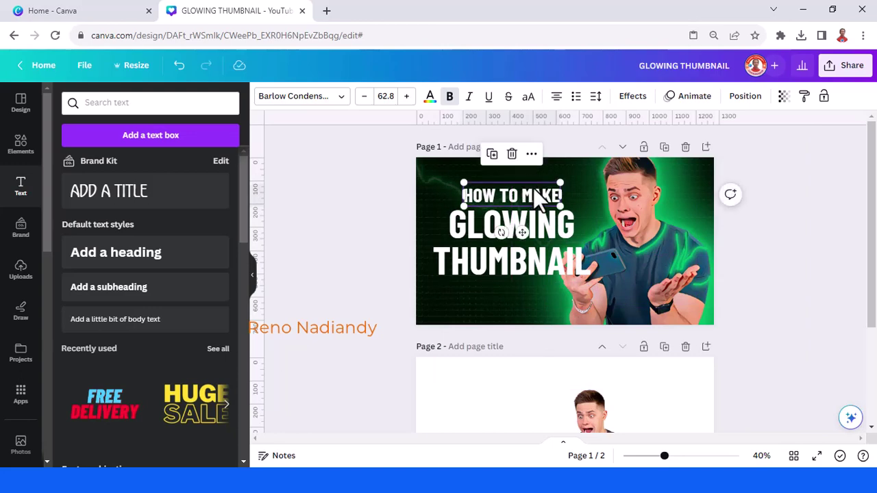
left_click(531, 223)
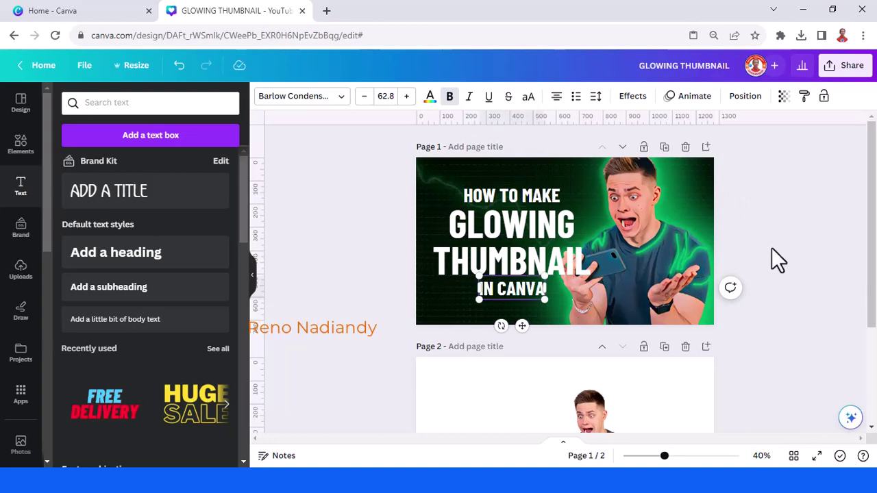
left_click(773, 251)
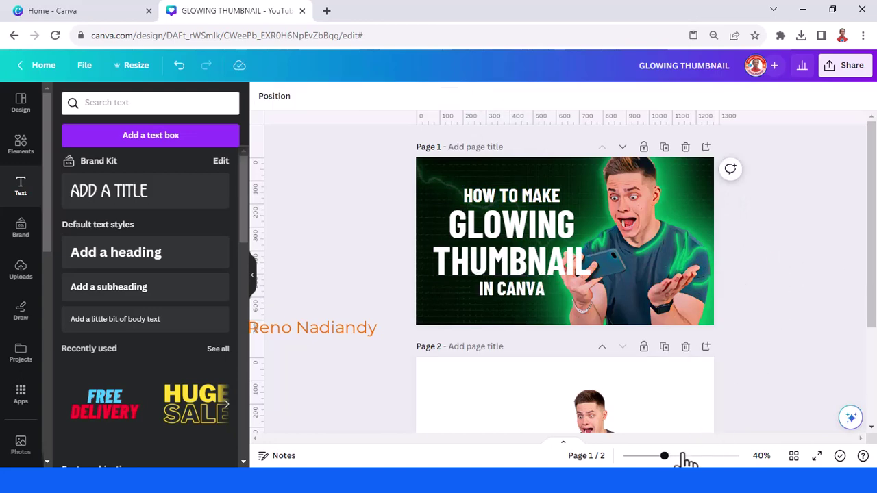
left_click(680, 456)
Step: Make the GLOWING THUMBNAIL text yellow
scroll(691, 405, "up", 2)
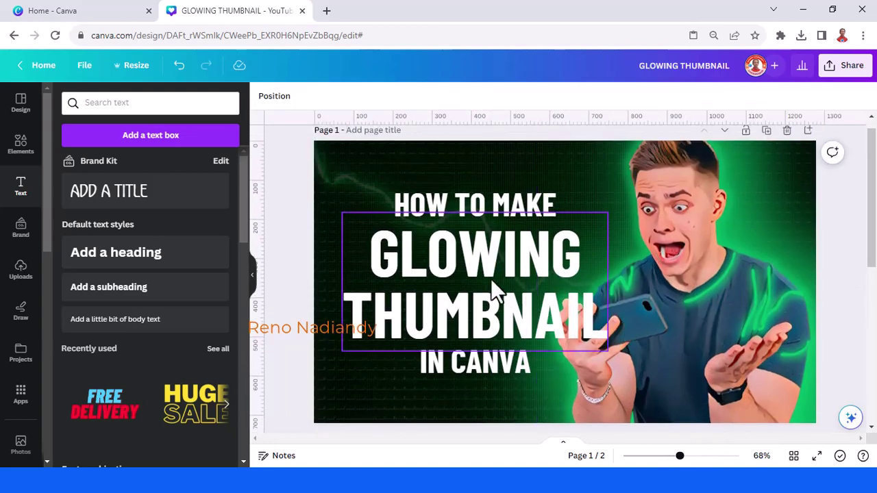
left_click(480, 283)
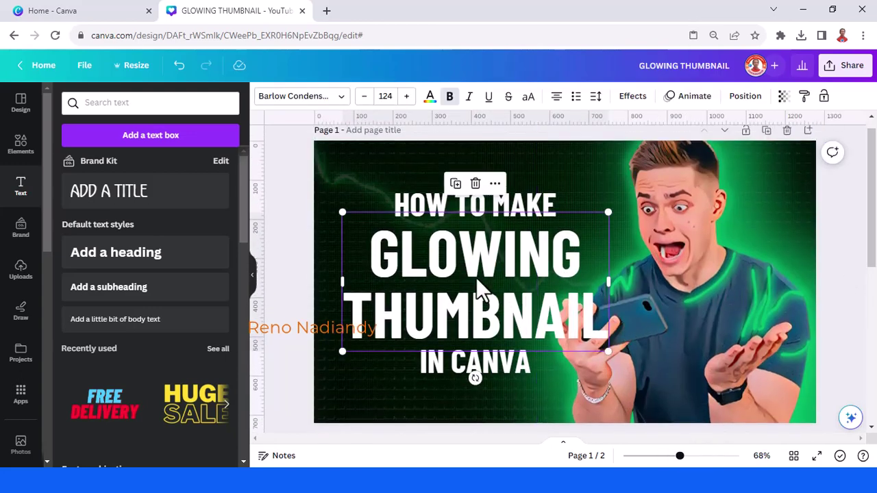
left_click(430, 96)
scroll(130, 288, "down", 3)
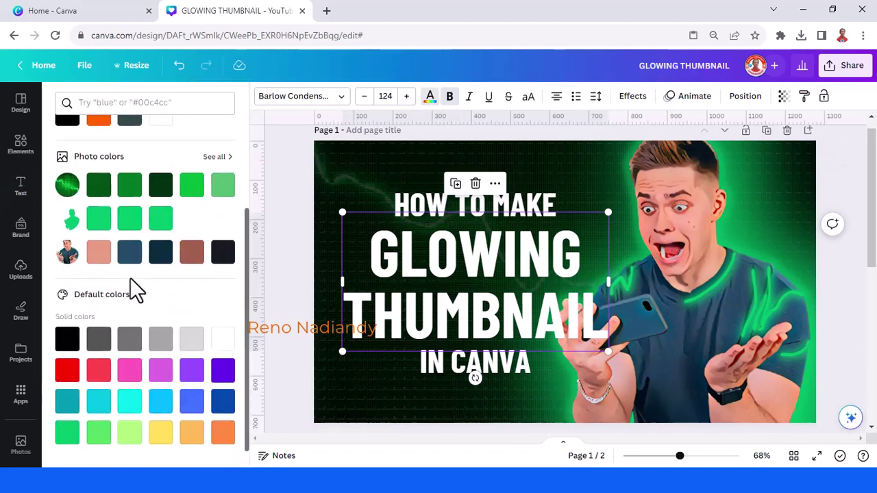
left_click(159, 411)
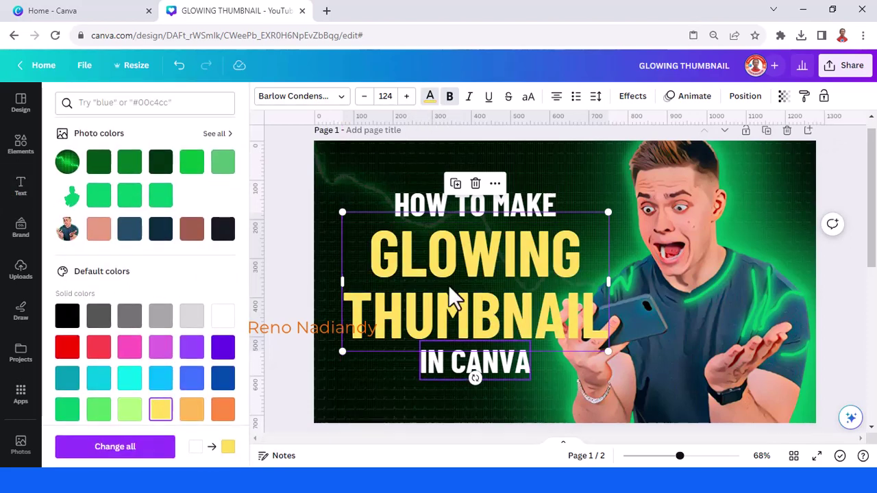
Step: Turn the HOW TO MAKE and IN CANVA lines red together
left_click(409, 203)
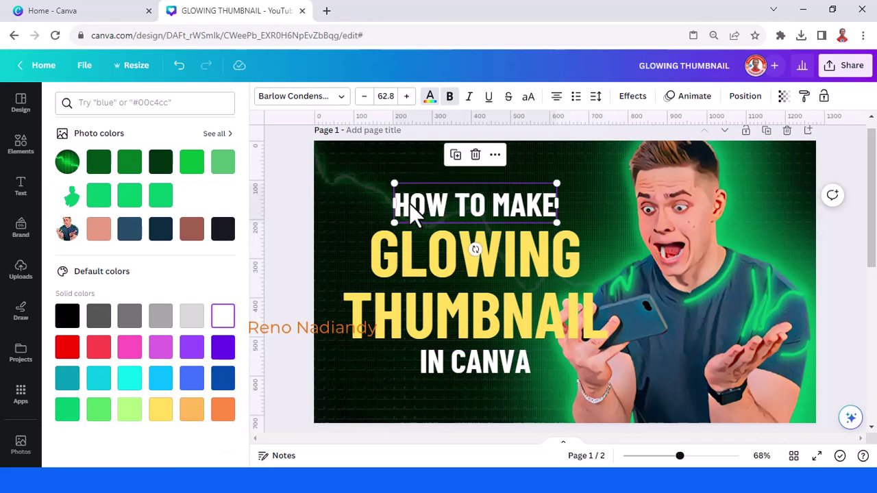
left_click(455, 372, "shift")
left_click(67, 349)
left_click(20, 184)
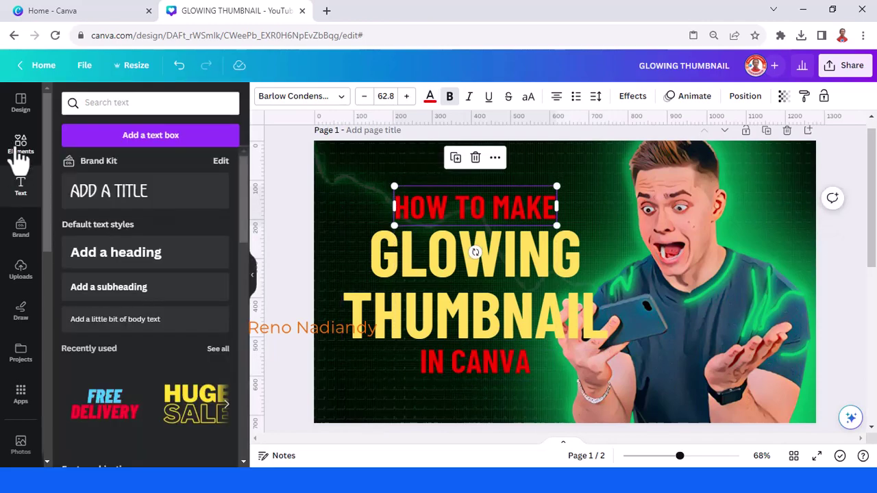
left_click(20, 145)
Step: Add a white square, flatten it into a bar and fit it behind HOW TO MAKE
left_click(75, 268)
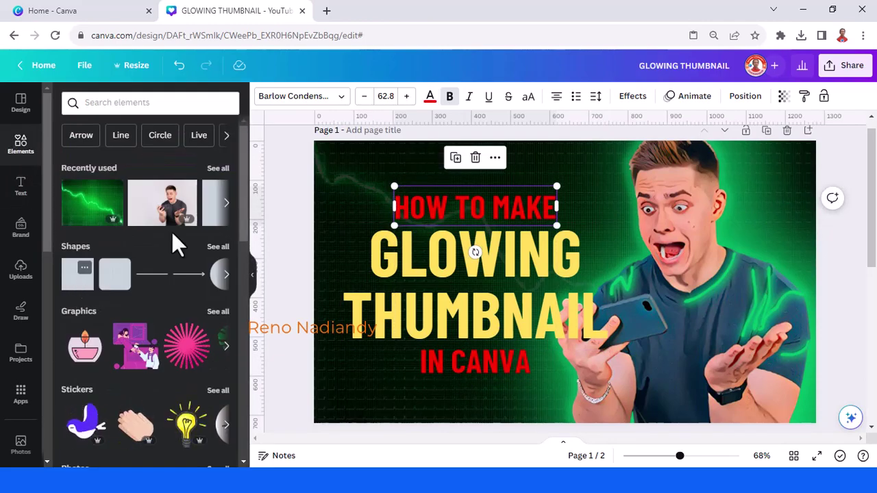
left_click(320, 96)
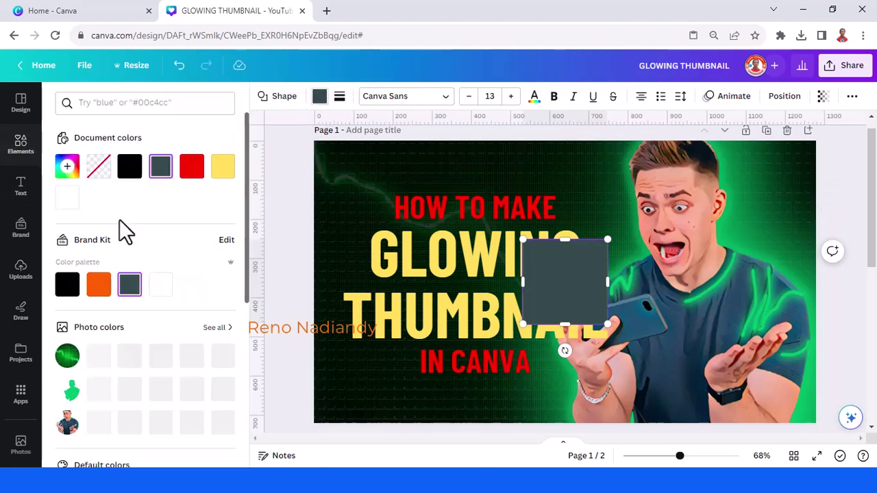
left_click(67, 198)
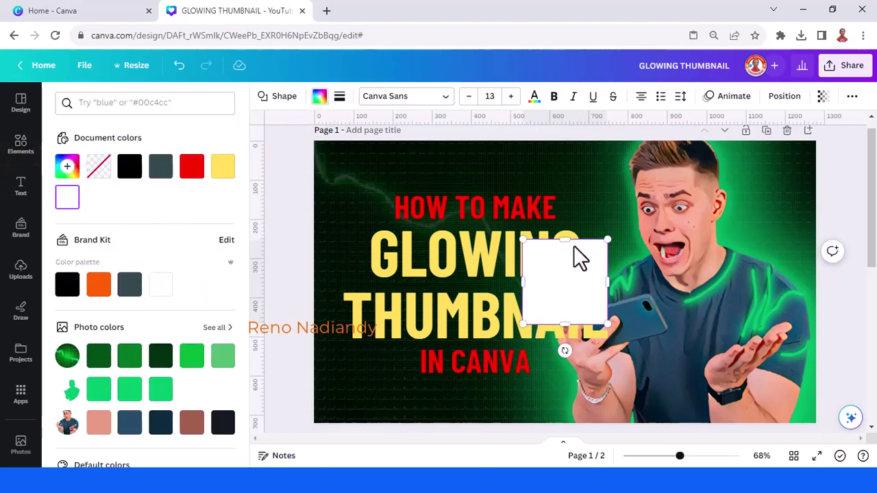
left_click_drag(569, 241, 569, 274)
key("Delete")
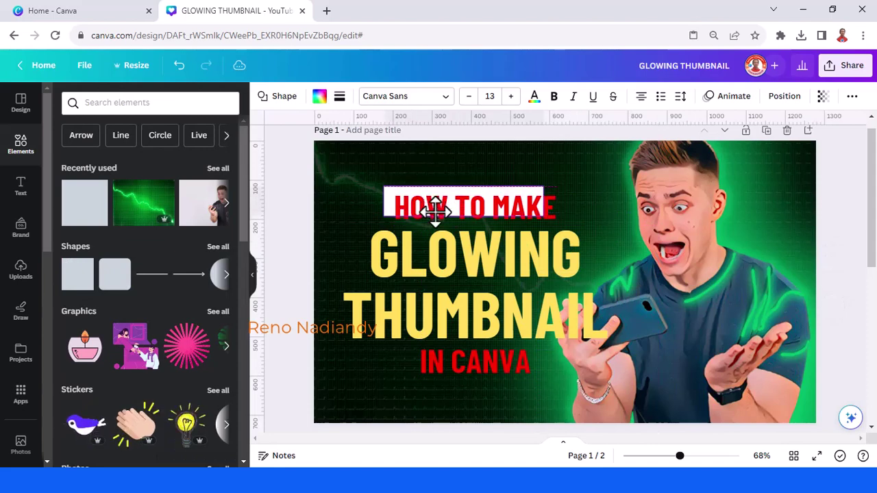
left_click_drag(439, 212, 443, 213)
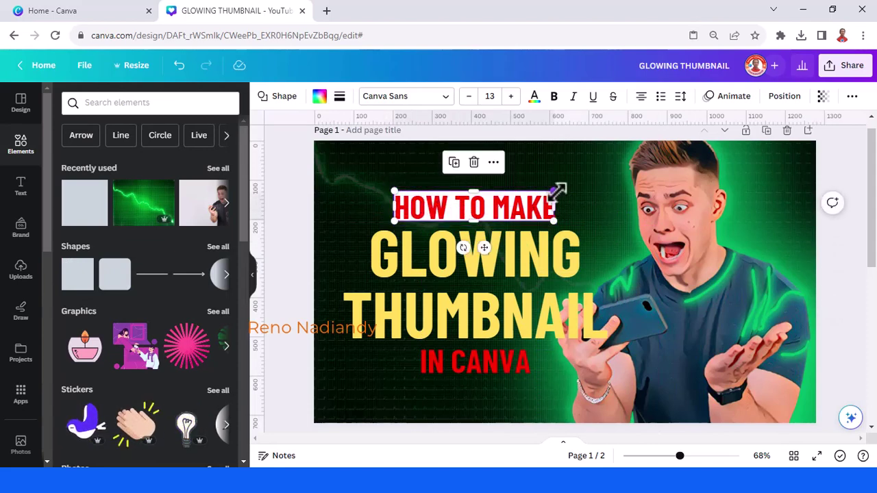
left_click_drag(463, 247, 464, 251)
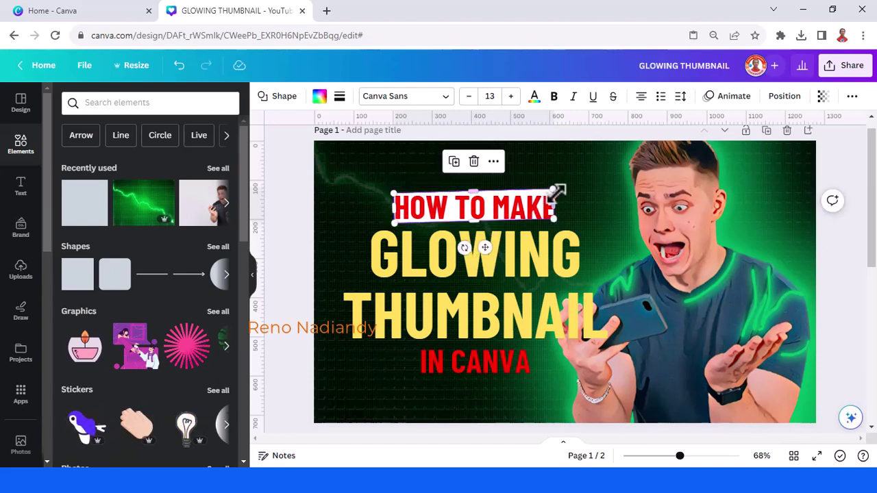
left_click_drag(556, 188, 560, 186)
Step: Duplicate the white label, move it behind IN CANVA and narrow it to fit
left_click(455, 161)
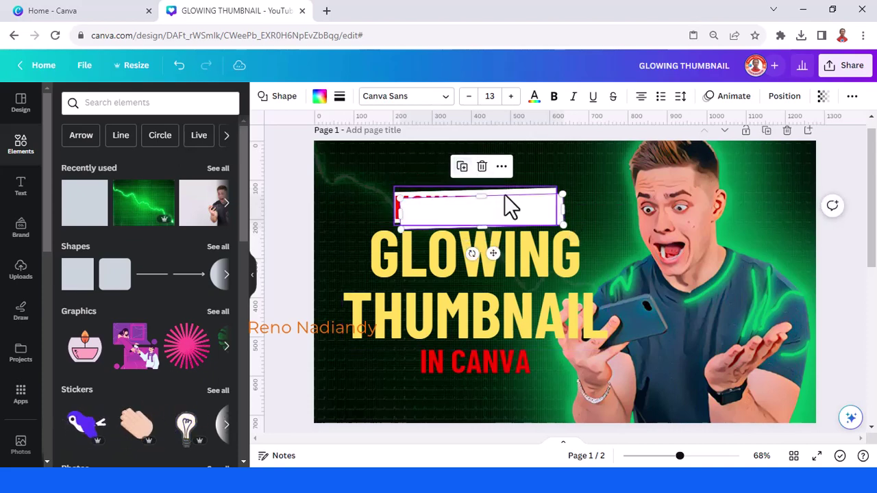
left_click_drag(510, 212, 501, 361)
left_click_drag(555, 361, 518, 354)
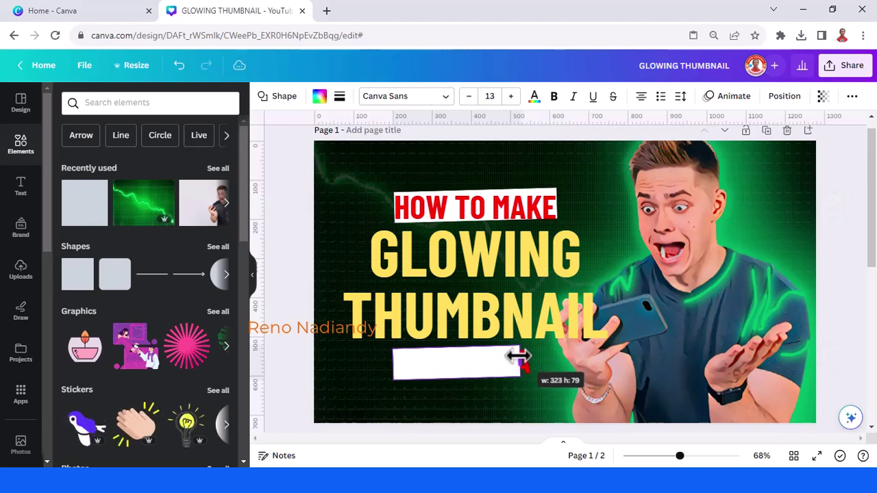
Step: Trim the person image's left edge inward
left_click(715, 296)
left_click_drag(715, 296, 702, 260)
left_click_drag(700, 217, 701, 217)
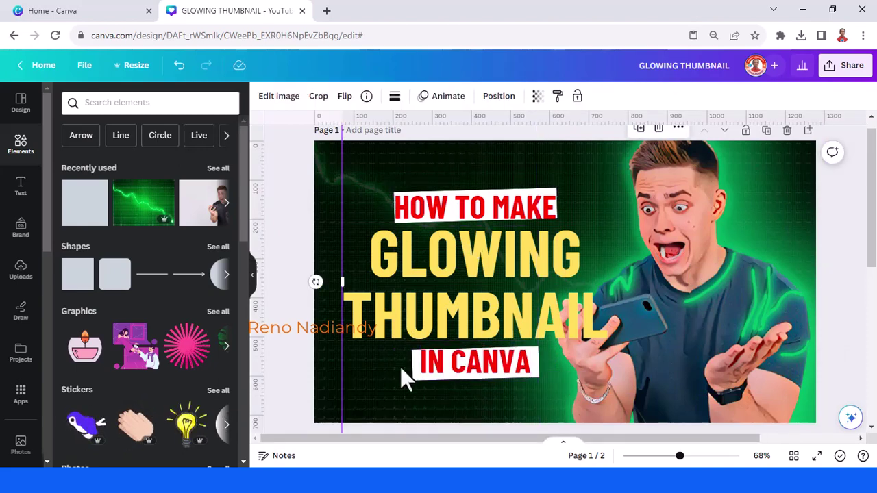
left_click_drag(355, 289, 501, 302)
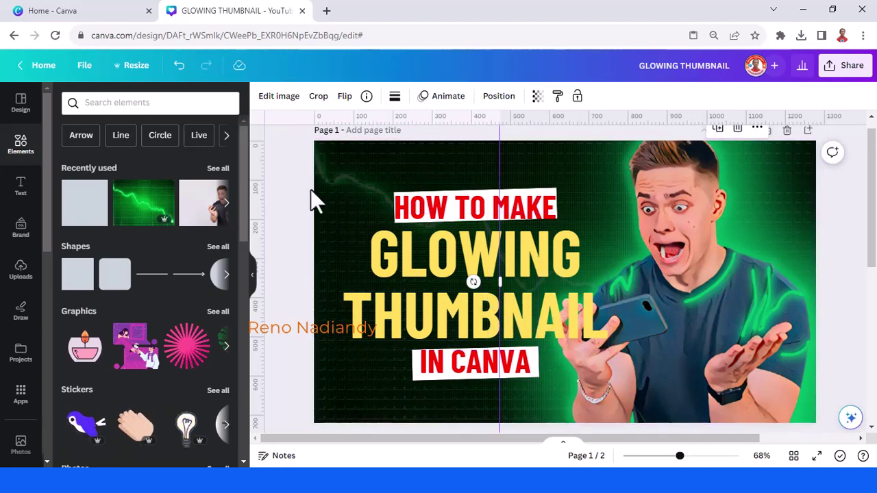
left_click_drag(274, 160, 481, 403)
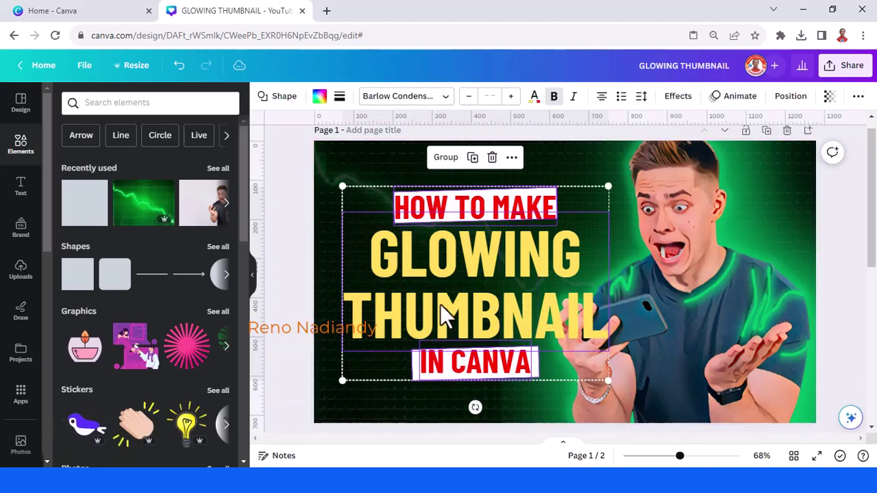
Step: Group the title lines and widen the person image toward the left
left_click(438, 159)
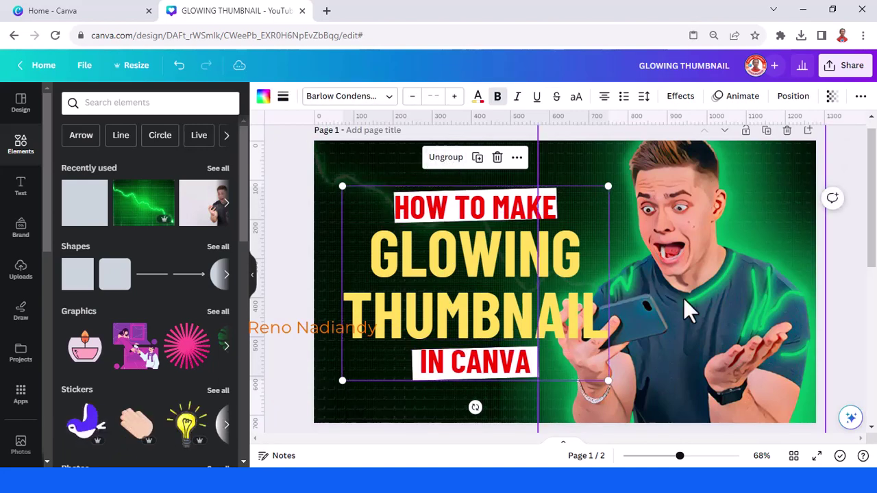
left_click(698, 281)
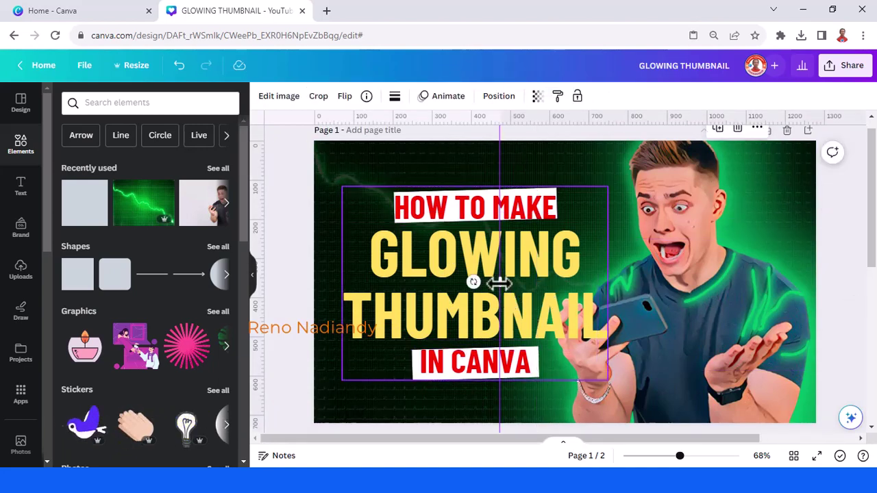
left_click_drag(499, 282, 368, 279)
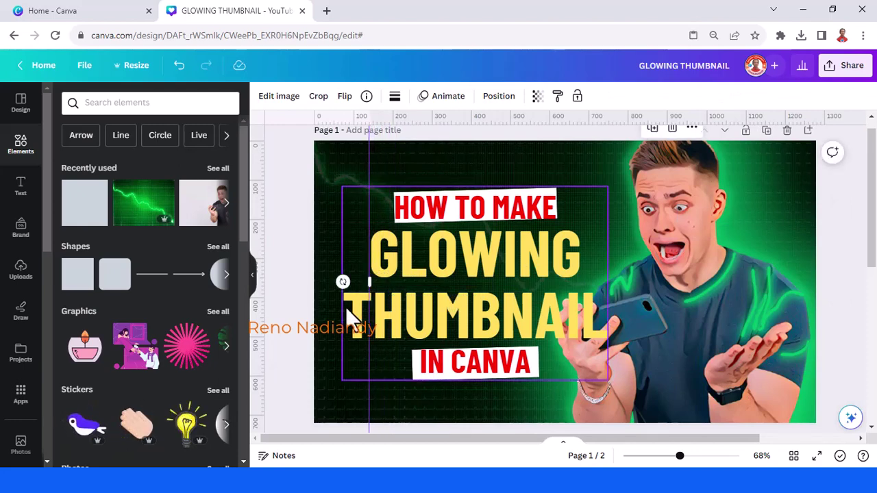
Step: Tilt the title group about 9 degrees upward and enlarge it to text size 139
left_click(346, 306)
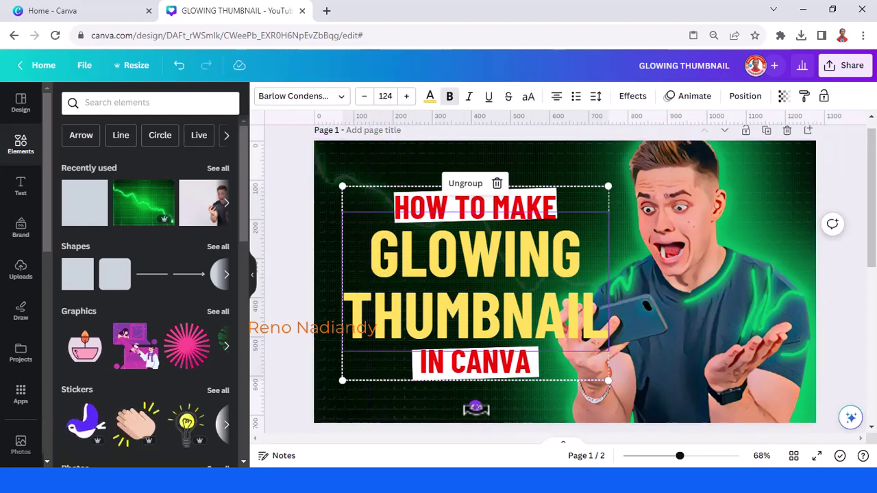
left_click_drag(475, 407, 499, 426)
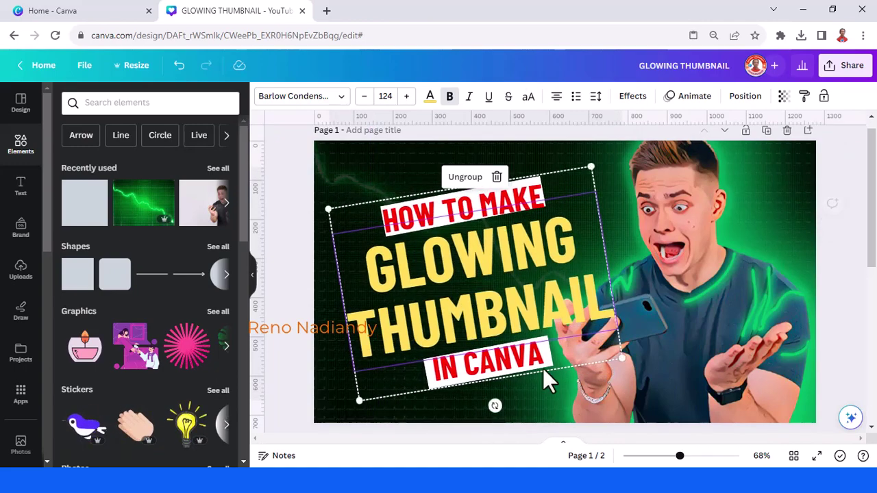
left_click_drag(589, 165, 613, 152)
mouse_move(579, 226)
left_mouse_down()
mouse_move(564, 224)
mouse_move(568, 235)
left_mouse_up()
left_click_drag(603, 150, 605, 152)
left_click(283, 171)
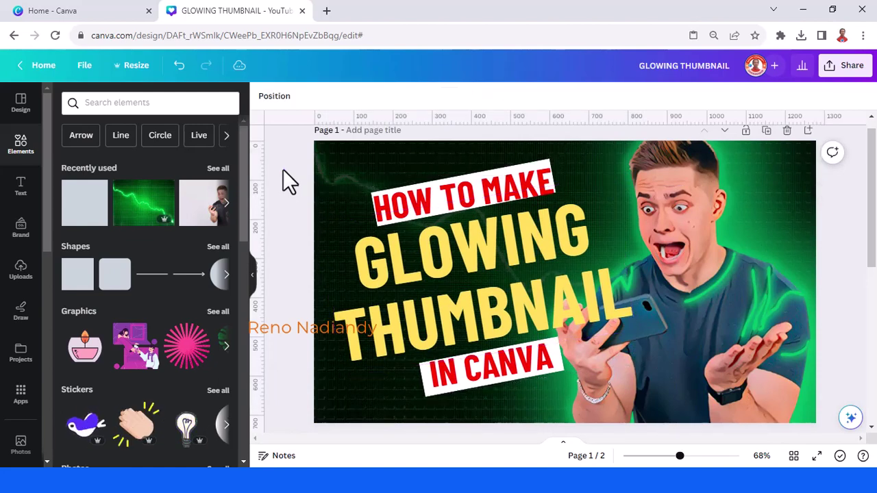
left_click(397, 306)
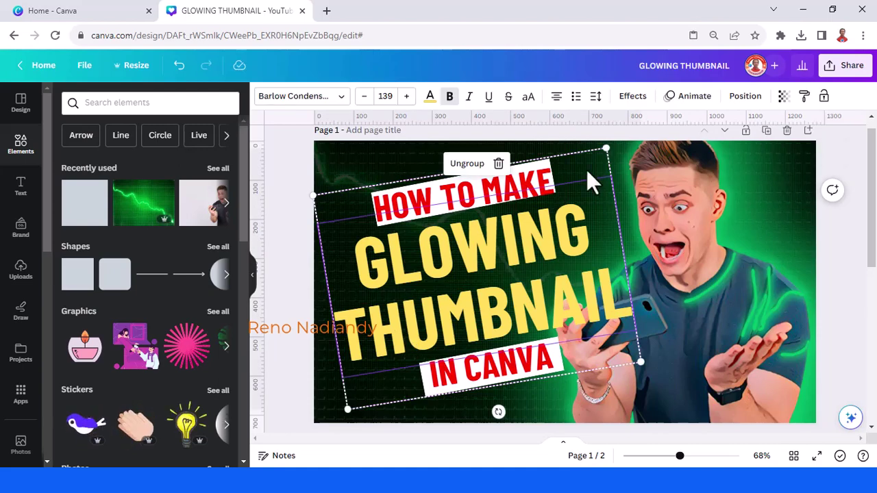
Step: Give the headline group a black Outline effect at thickness 50
left_click(632, 97)
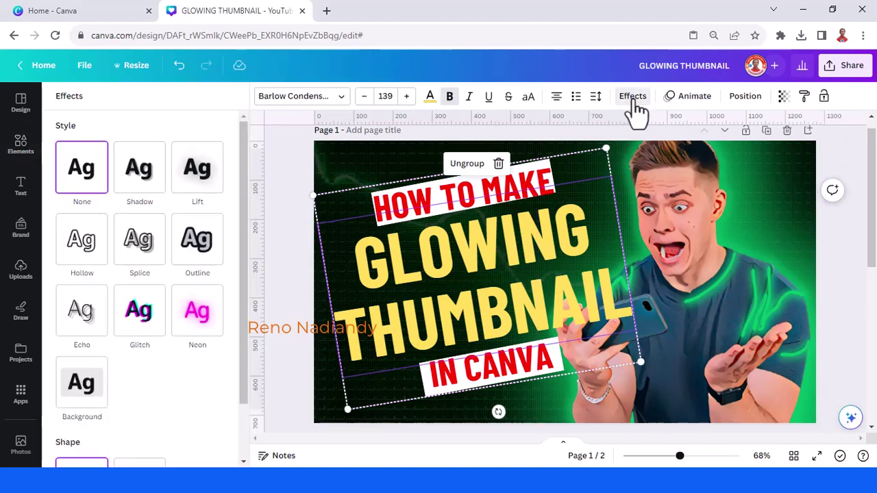
left_click(203, 248)
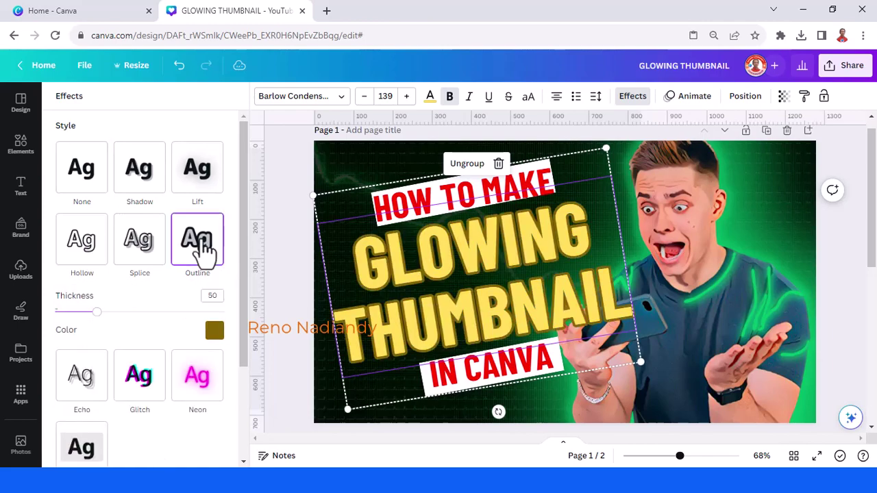
left_click(214, 330)
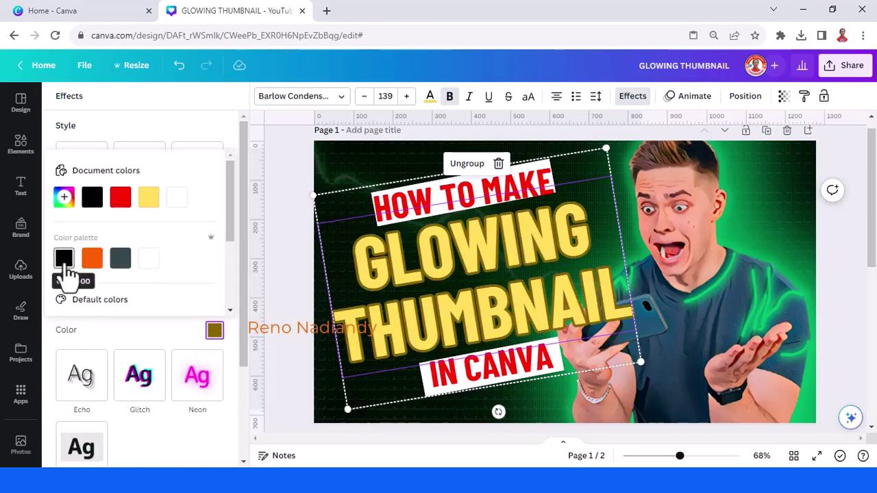
left_click(65, 263)
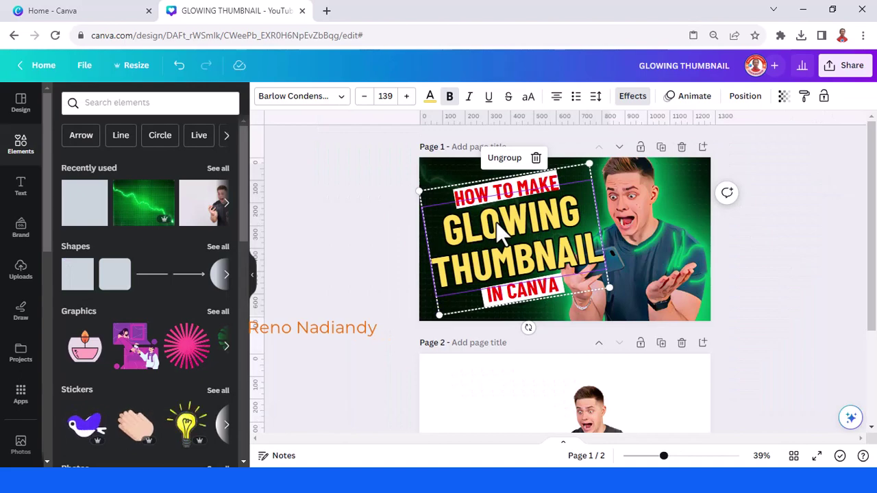